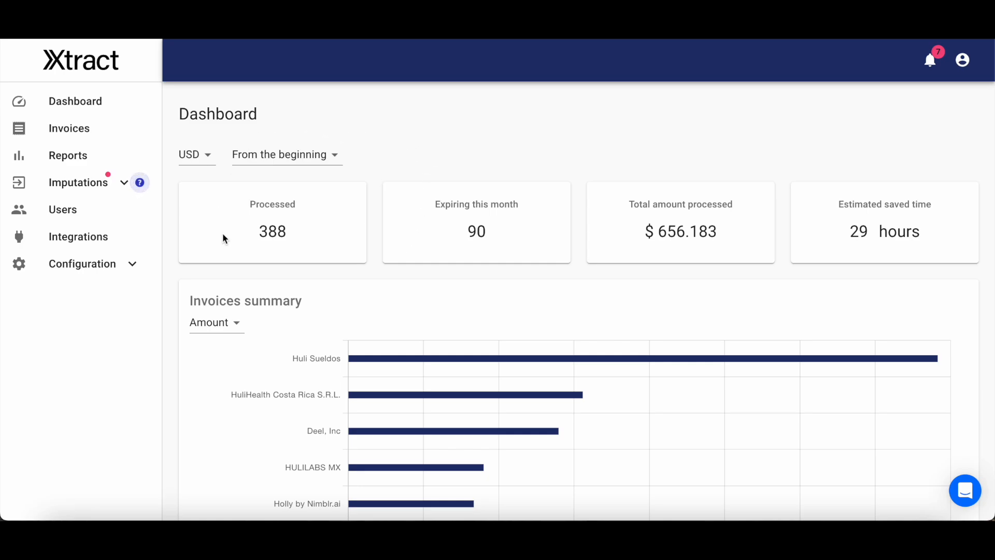
# Switch the invoices summary chart on the dashboard from amount to Quantity and review the ranked providers.
pyautogui.scroll(-3, 240, 269)
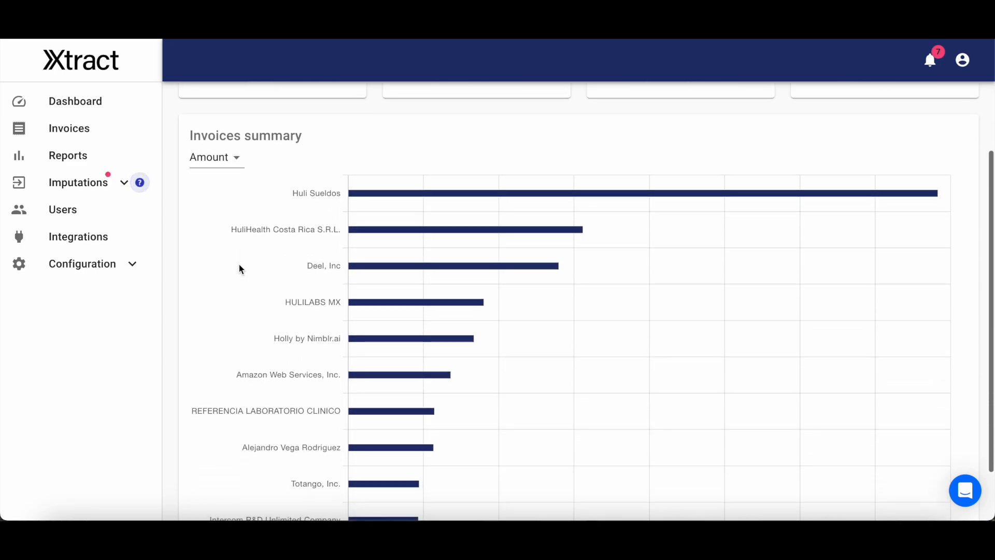
pyautogui.scroll(1, 240, 269)
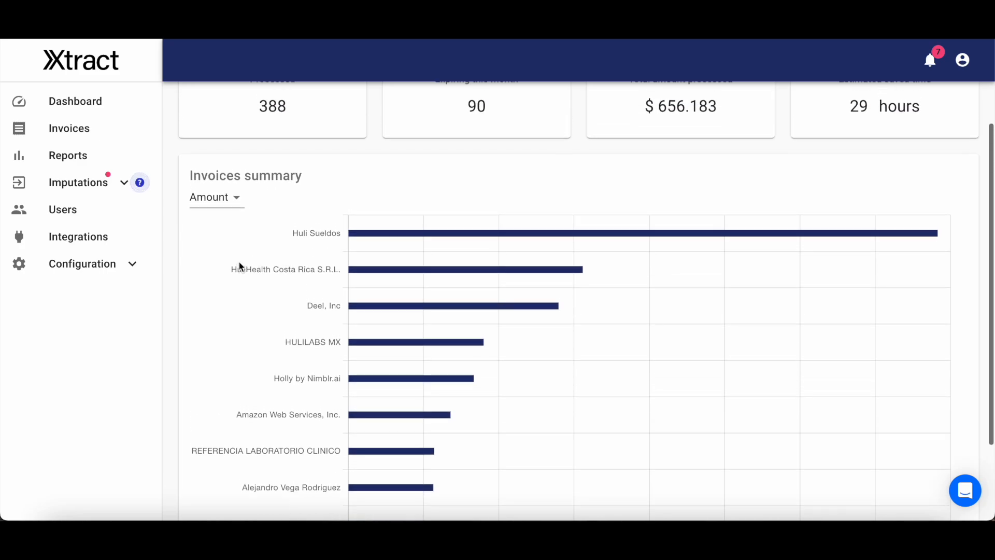
pyautogui.click(234, 197)
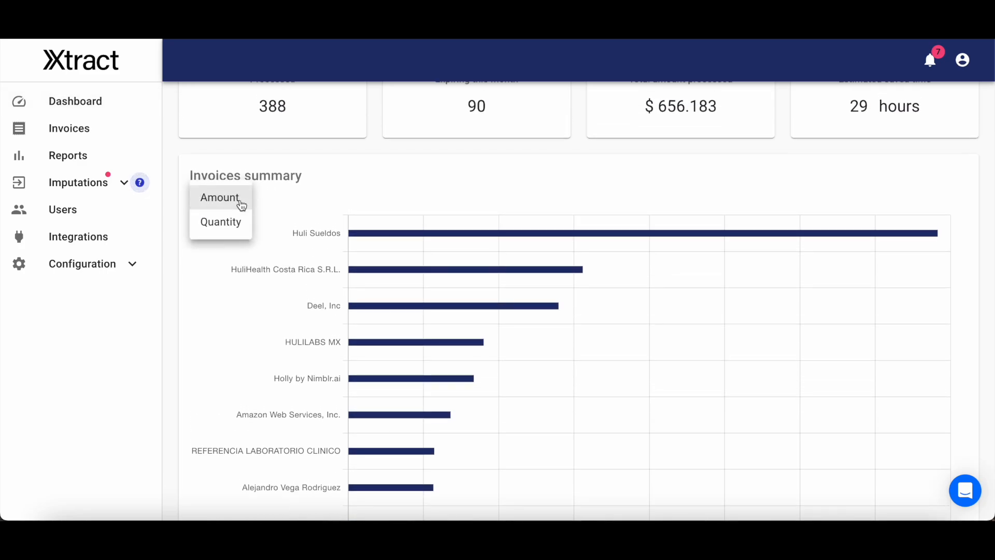
pyautogui.click(230, 222)
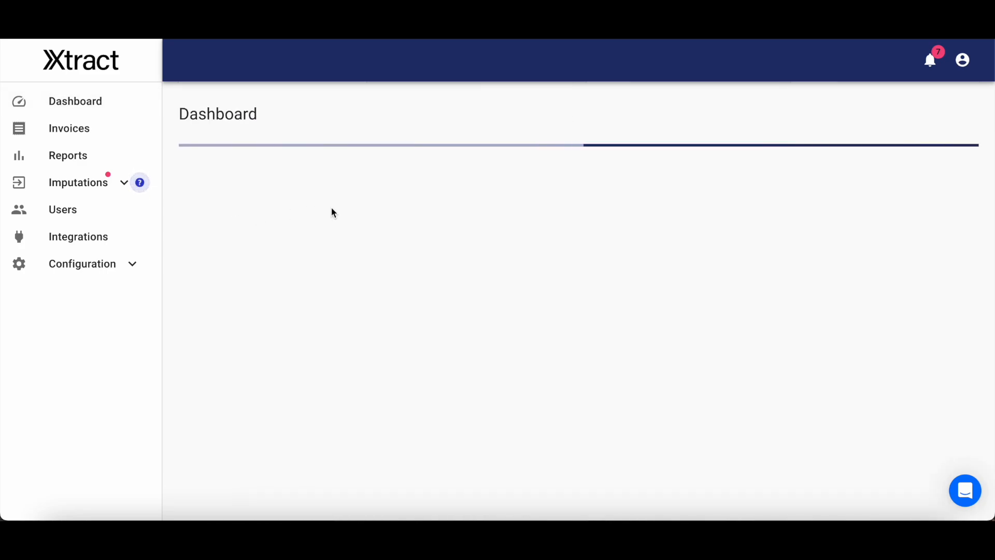
pyautogui.scroll(-1, 331, 206)
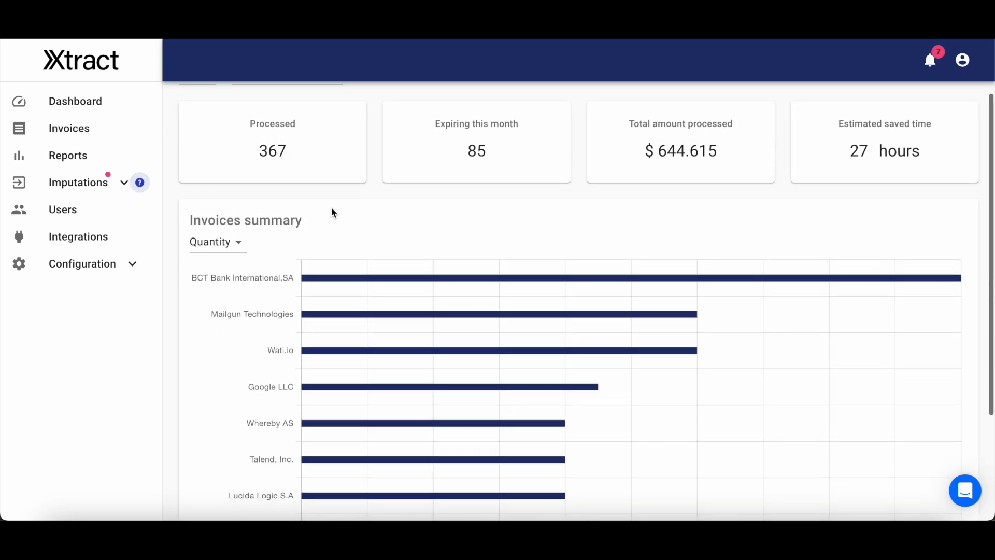
pyautogui.scroll(1, 332, 209)
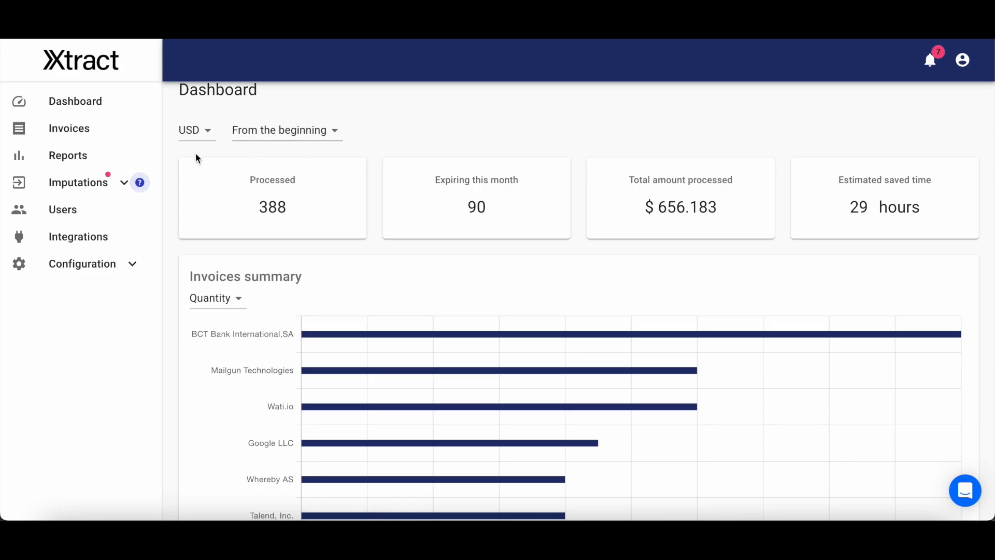
# Open the invoices list and review its first page of entries, including clients, providers, dates and total amounts.
pyautogui.click(109, 138)
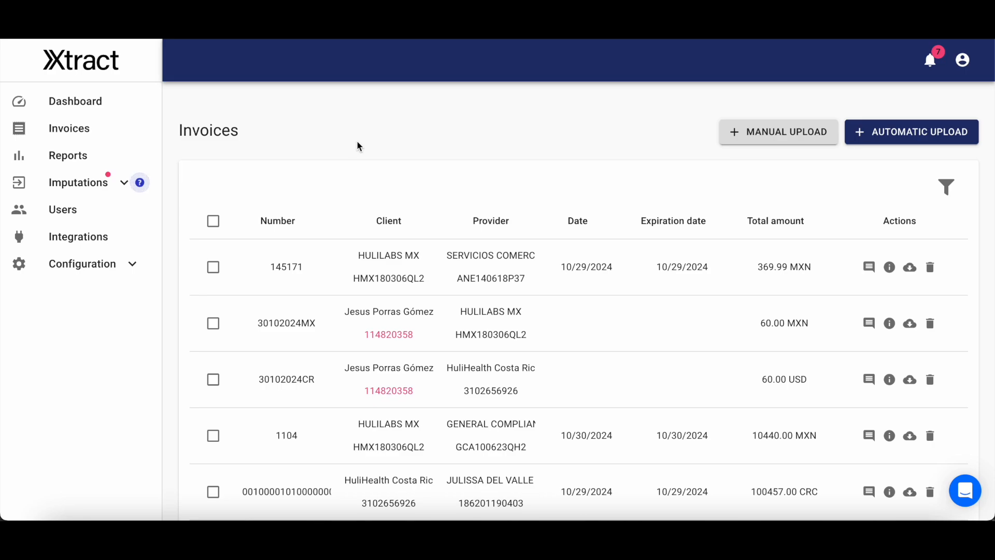
pyautogui.scroll(-1, 357, 142)
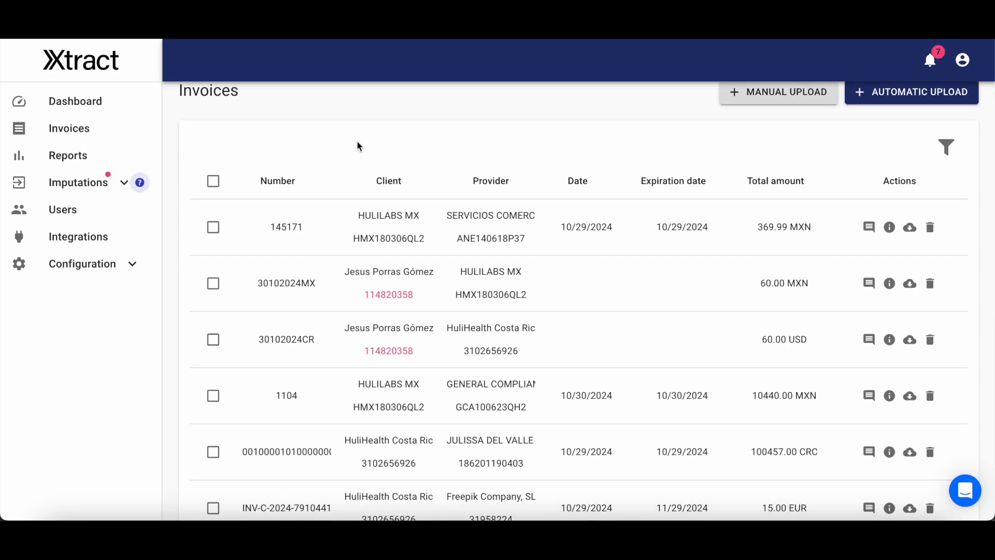
pyautogui.scroll(-1, 357, 142)
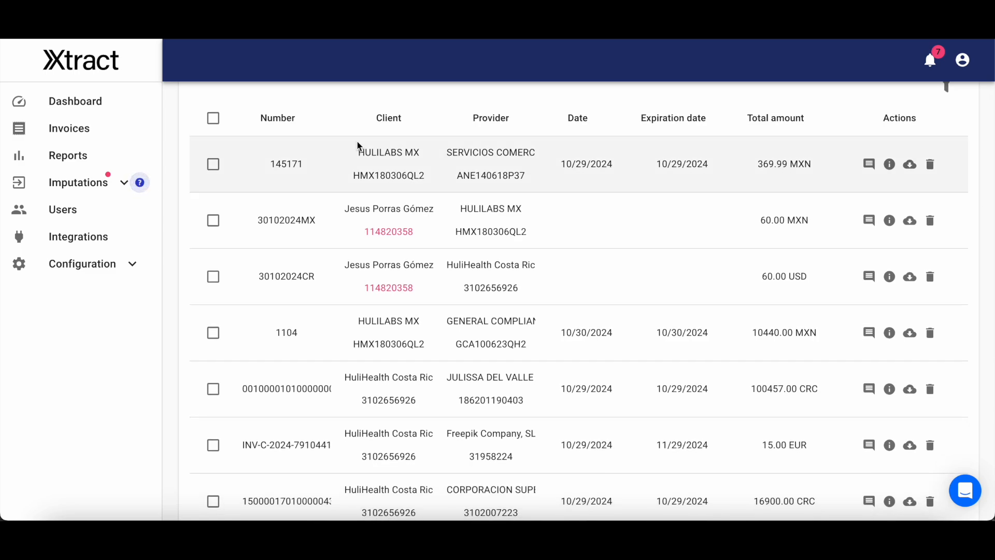
pyautogui.scroll(-1, 358, 145)
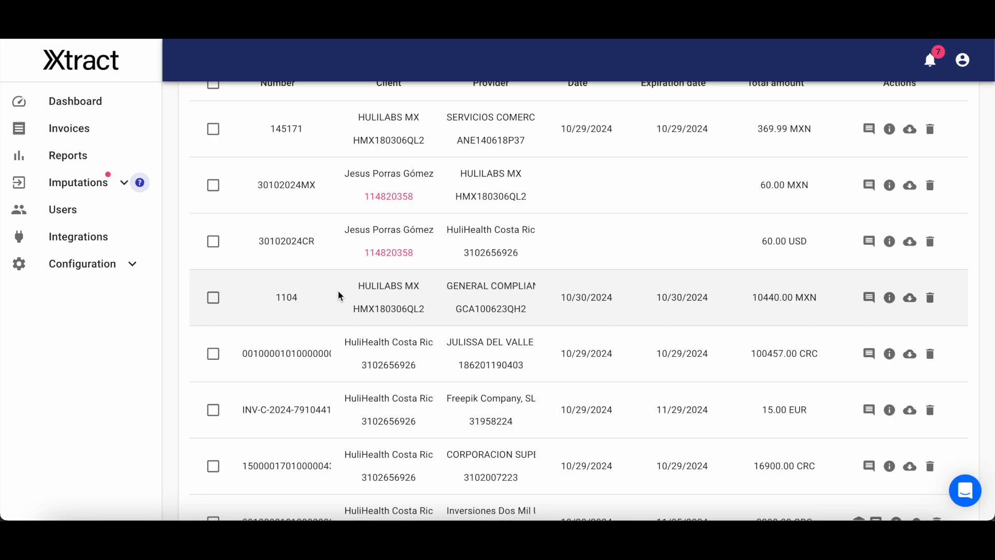
pyautogui.scroll(-1, 339, 292)
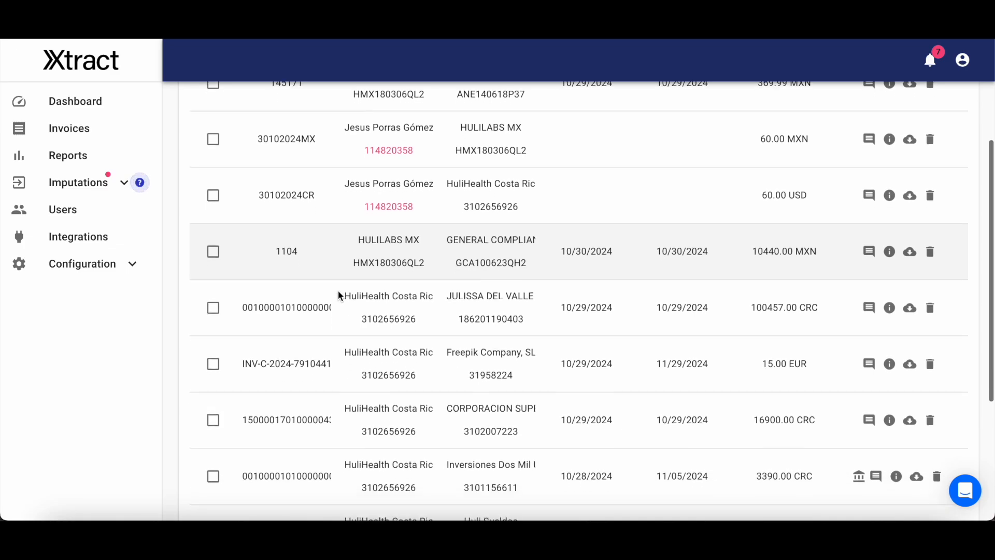
pyautogui.scroll(-1, 338, 294)
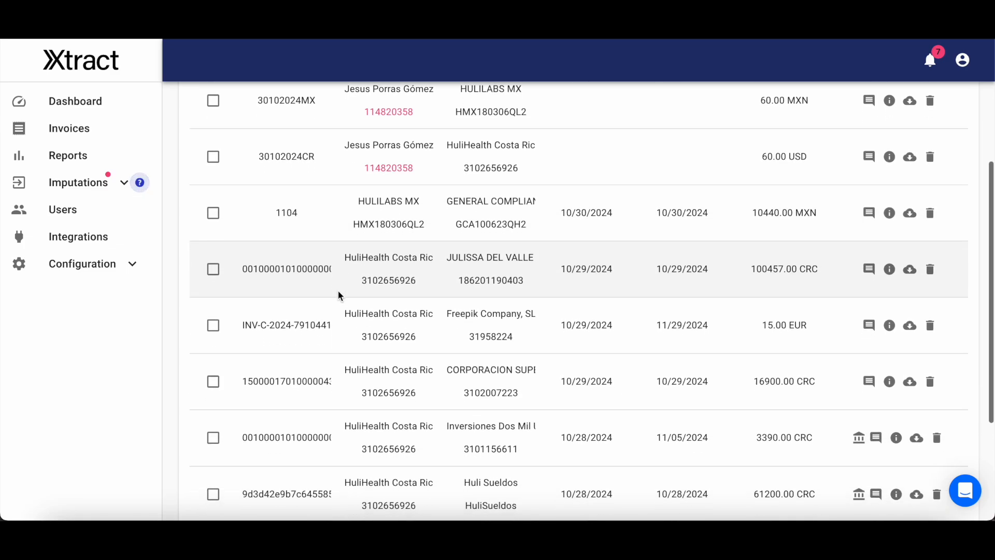
pyautogui.scroll(-1, 338, 295)
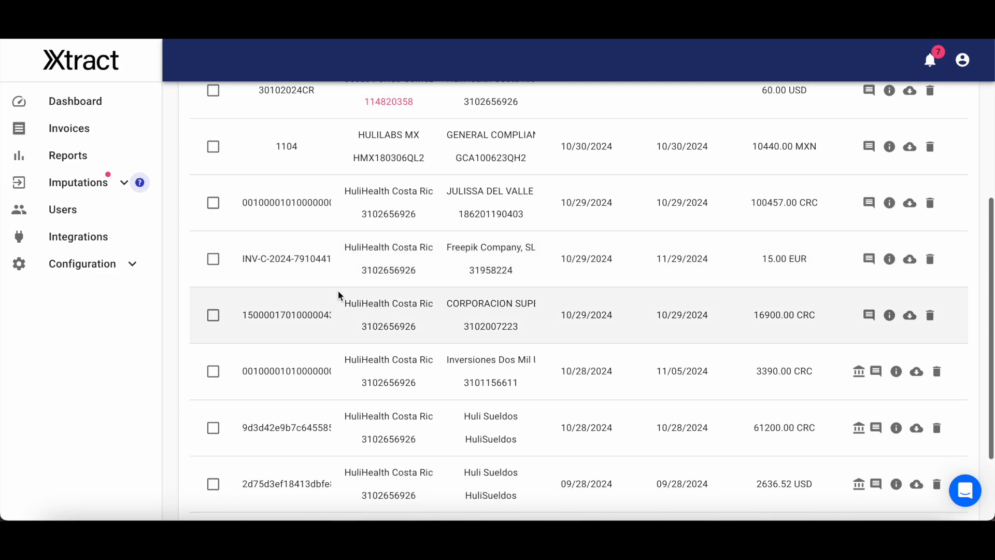
pyautogui.scroll(-1, 337, 291)
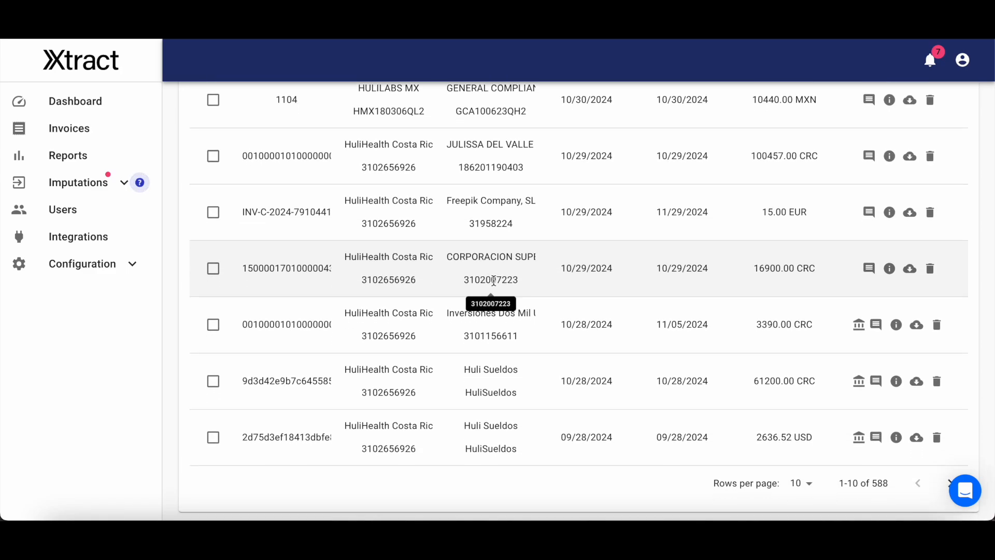
pyautogui.scroll(5, 492, 291)
pyautogui.scroll(2, 495, 284)
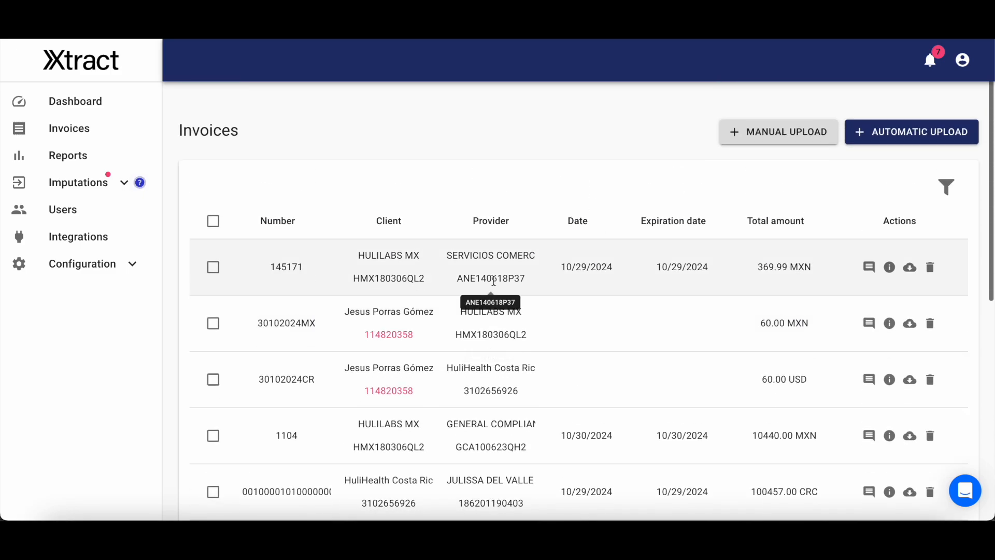
# Try to upload the recently downloaded invoice PDF through automatic upload, and close the upload dialog.
pyautogui.click(890, 134)
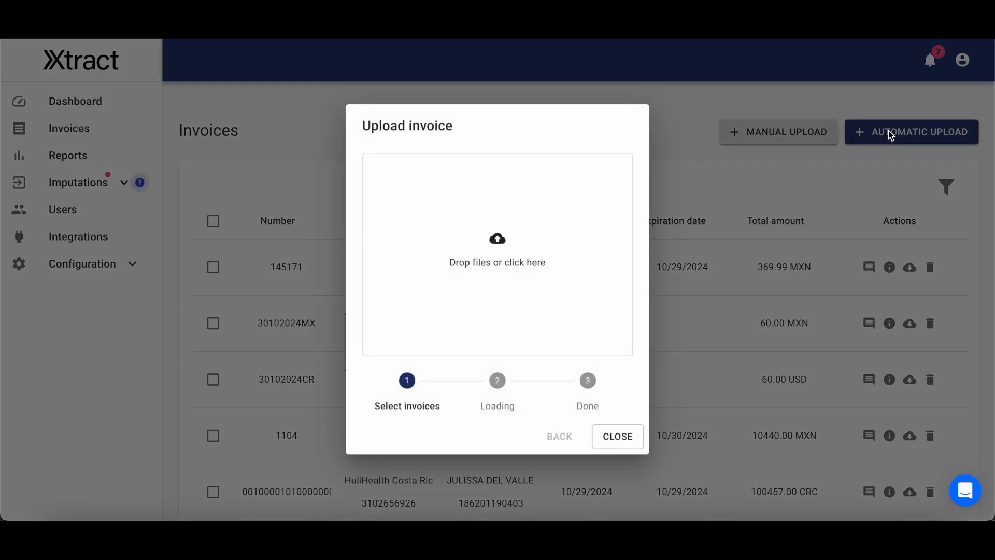
pyautogui.click(933, 26)
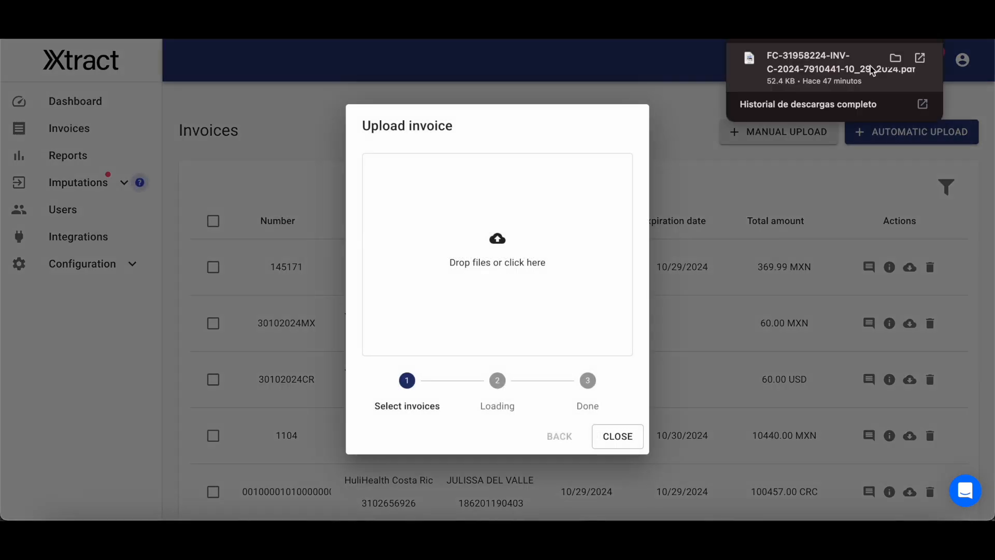
pyautogui.moveTo(866, 65); pyautogui.dragTo(587, 257)
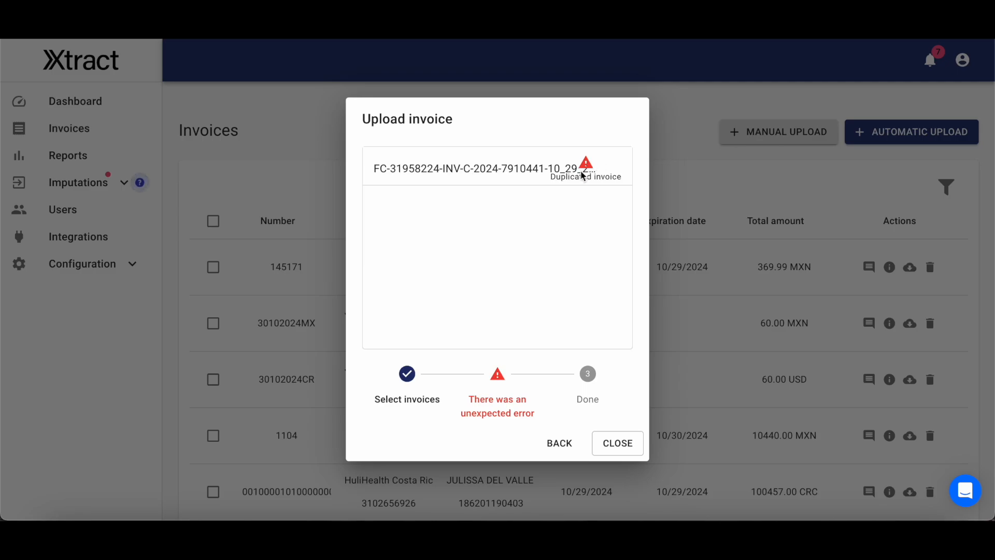
pyautogui.click(625, 450)
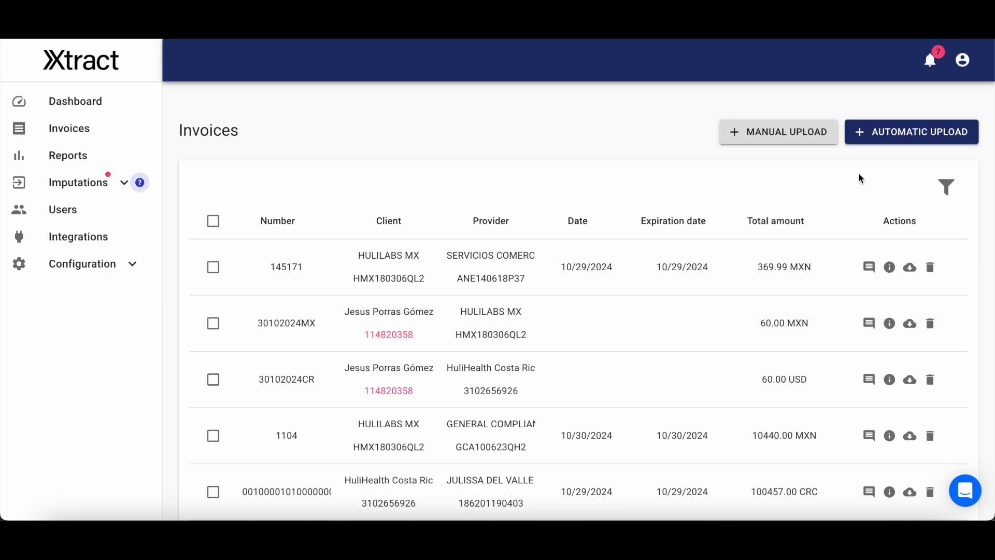
# Examine the invoice filter's provider name, currency, provider tax ID and client name options, and close the filter without applying it.
pyautogui.click(950, 184)
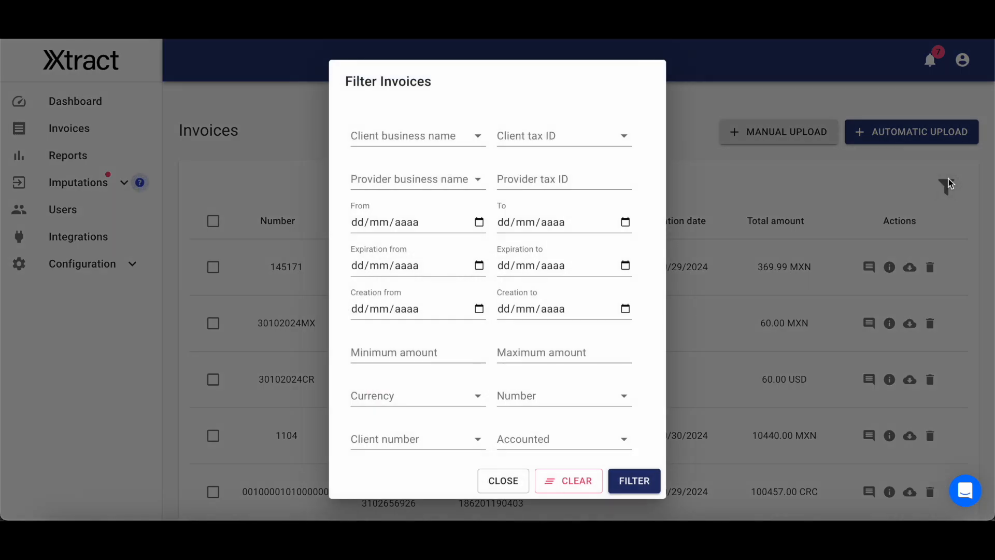
pyautogui.click(430, 177)
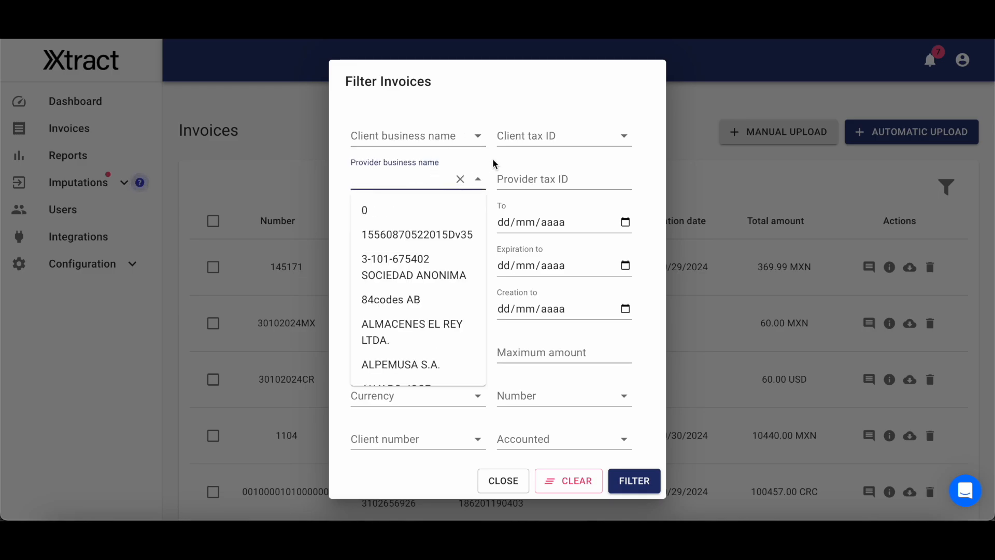
pyautogui.click(426, 398)
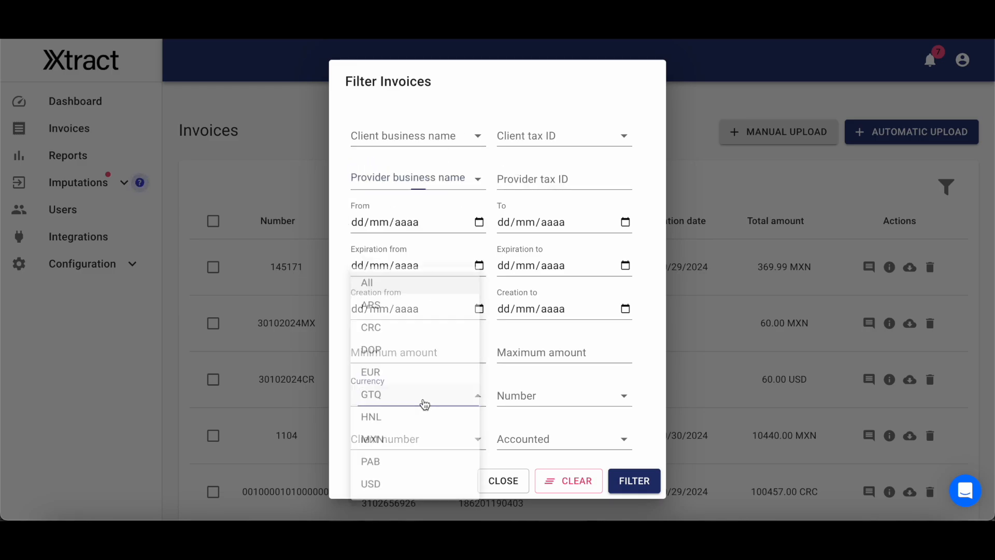
pyautogui.click(476, 253)
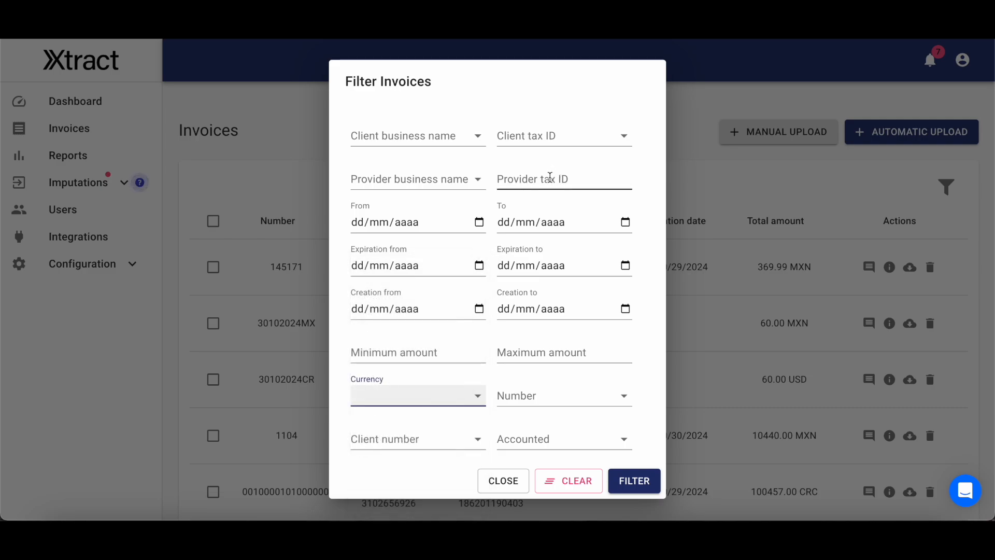
pyautogui.click(553, 177)
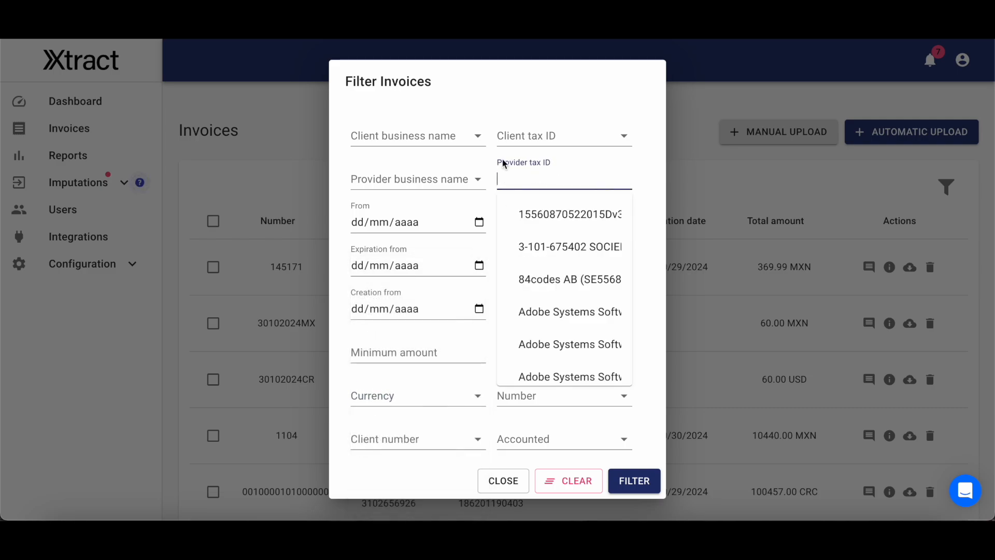
pyautogui.click(423, 137)
pyautogui.scroll(-3, 434, 244)
pyautogui.scroll(-1, 435, 244)
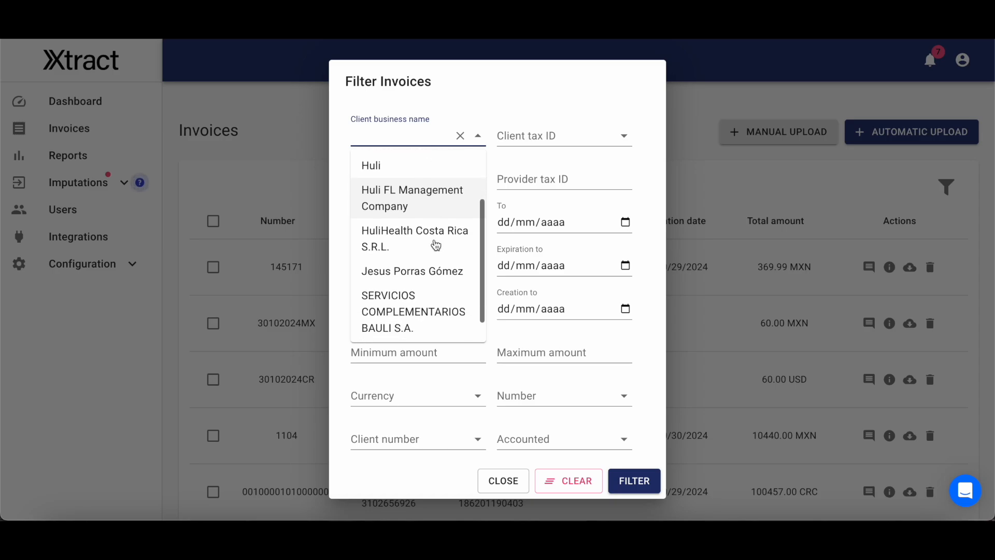
pyautogui.click(490, 110)
pyautogui.scroll(-1, 555, 186)
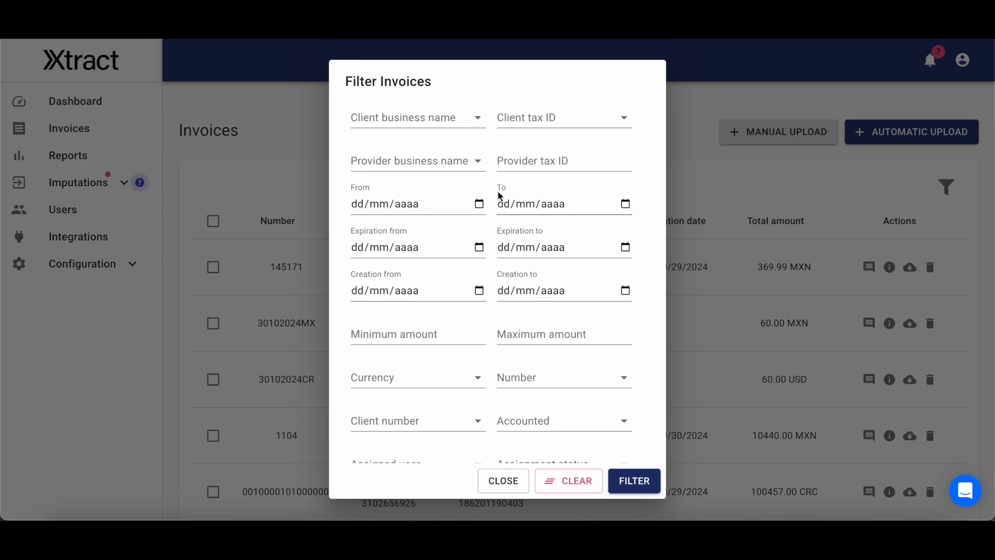
pyautogui.click(521, 486)
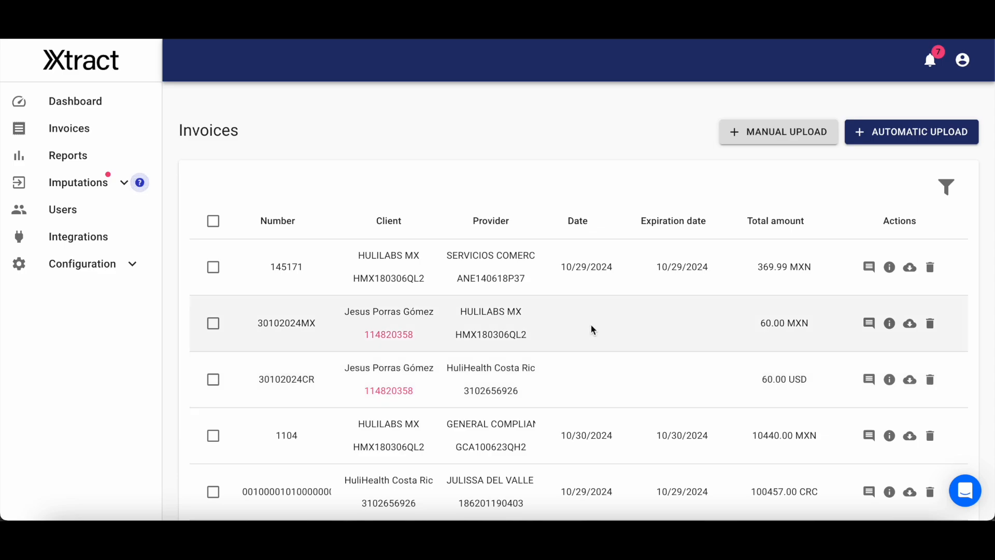
# Open the details of the 15.00 EUR invoice from Freepik Company, SL in the invoices list.
pyautogui.click(99, 135)
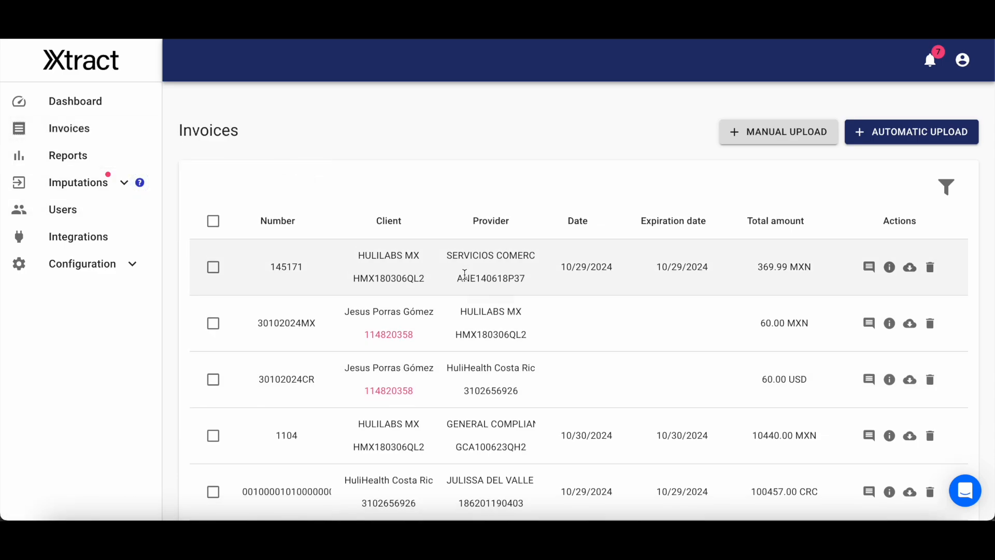
pyautogui.scroll(-2, 459, 304)
pyautogui.scroll(-2, 714, 406)
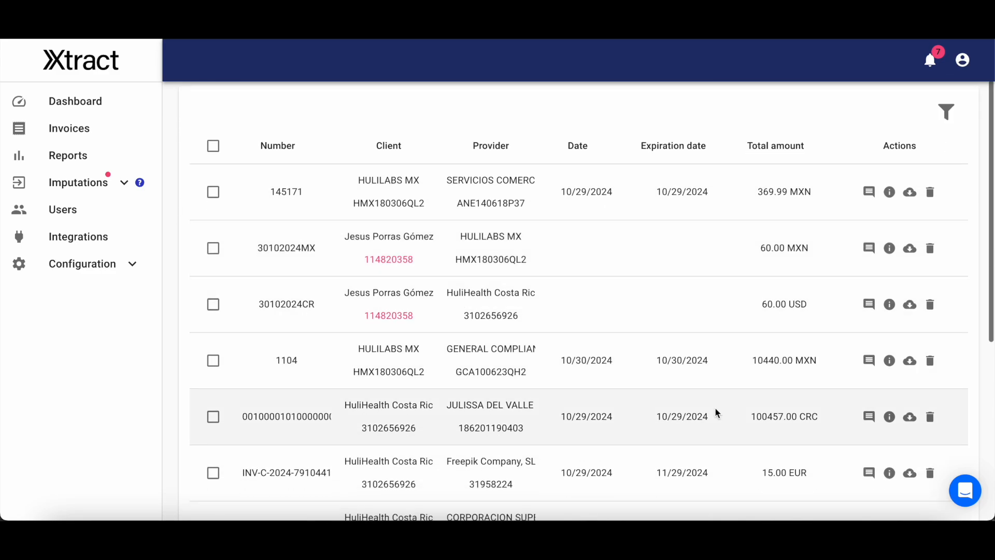
pyautogui.click(889, 397)
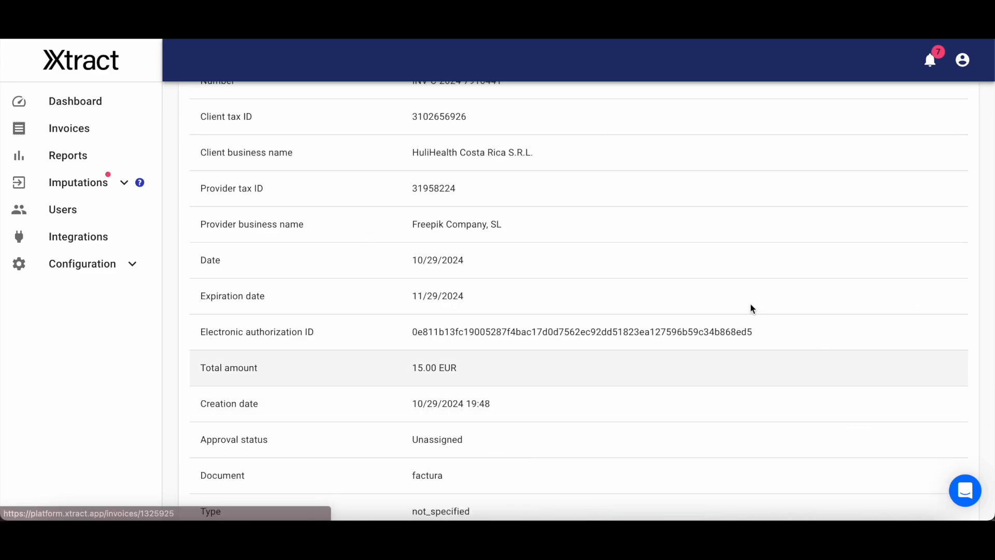
# Examine the invoice's Info section, from the number, client and provider fields down to the subtotal.
pyautogui.scroll(3, 751, 303)
pyautogui.doubleClick(217, 195)
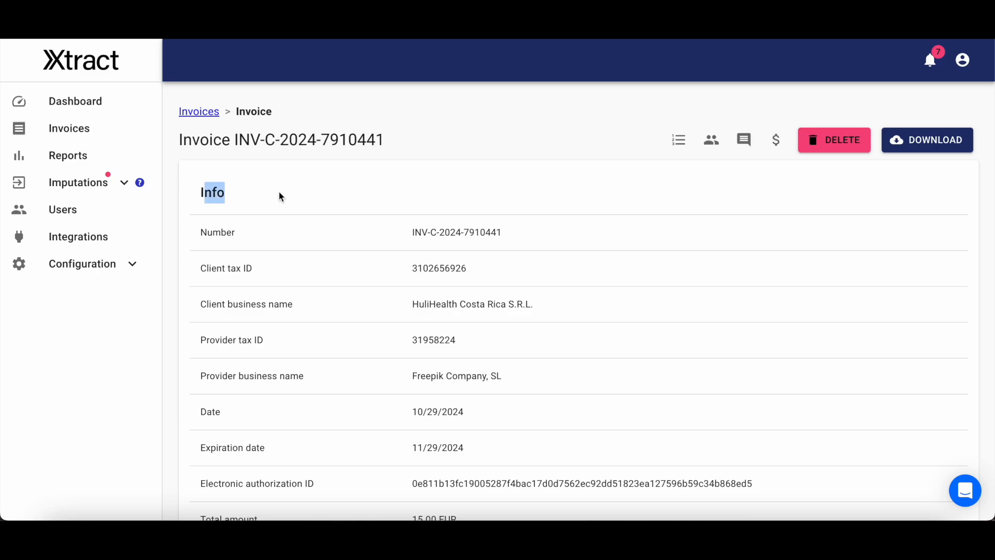
pyautogui.doubleClick(211, 232)
pyautogui.tripleClick(222, 265)
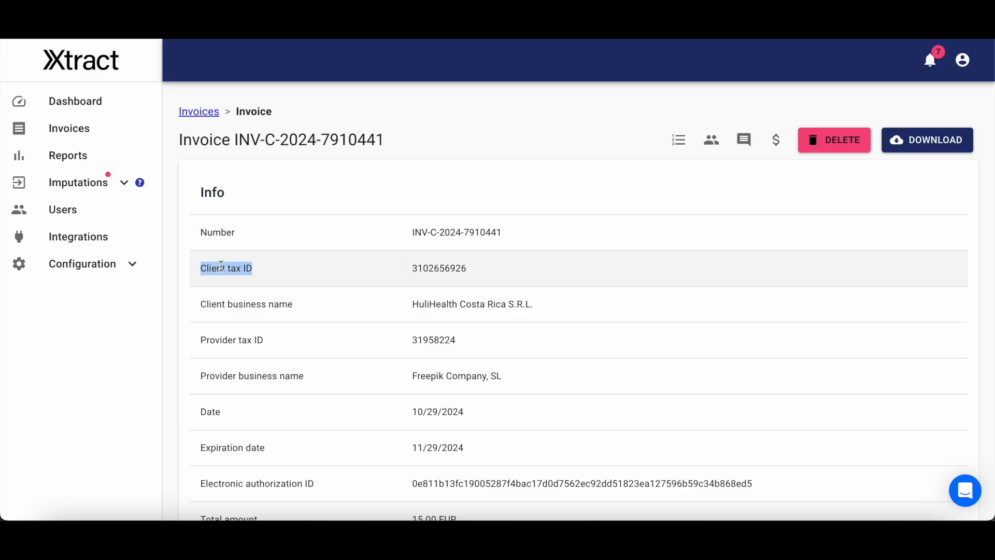
pyautogui.tripleClick(239, 306)
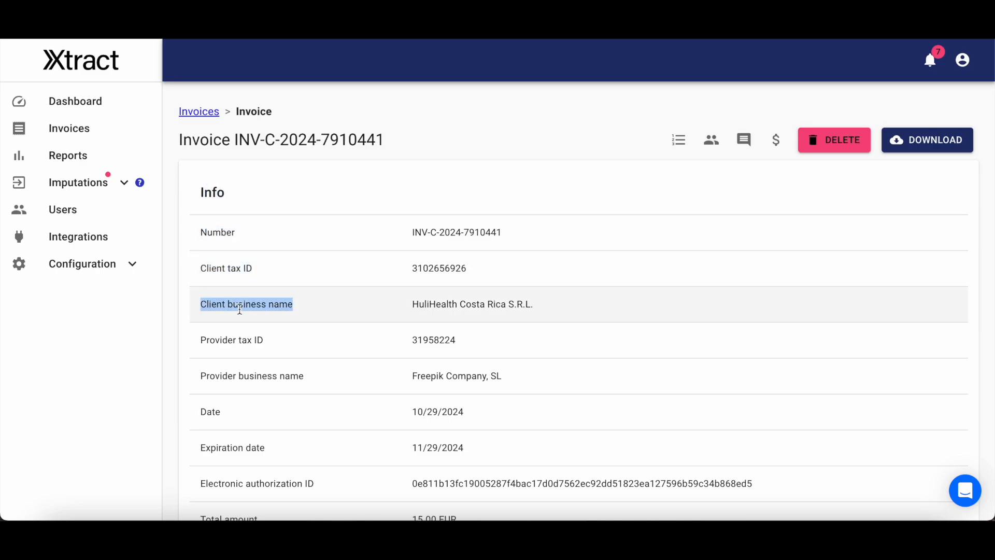
pyautogui.scroll(-2, 239, 308)
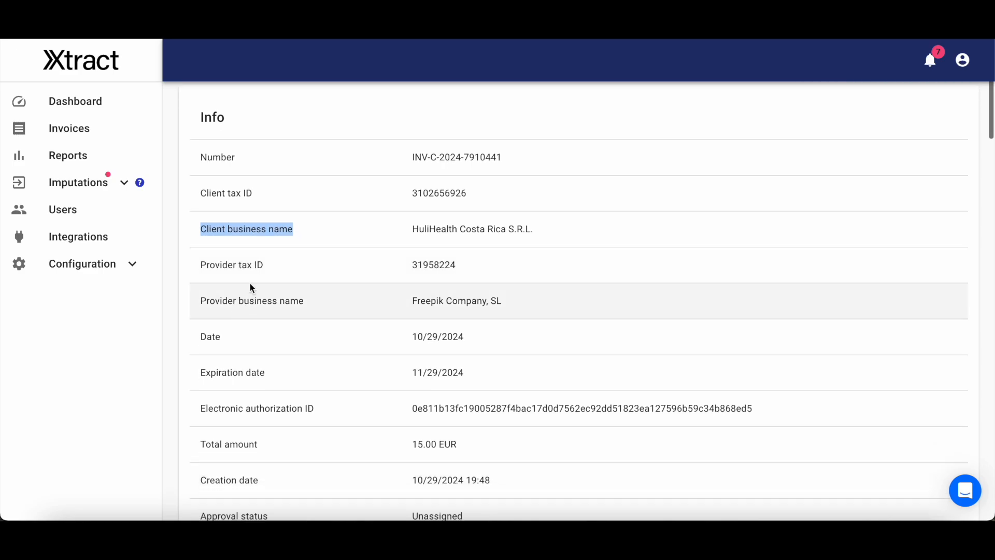
pyautogui.moveTo(200, 264); pyautogui.dragTo(264, 264)
pyautogui.scroll(-3, 231, 269)
pyautogui.scroll(-3, 231, 269)
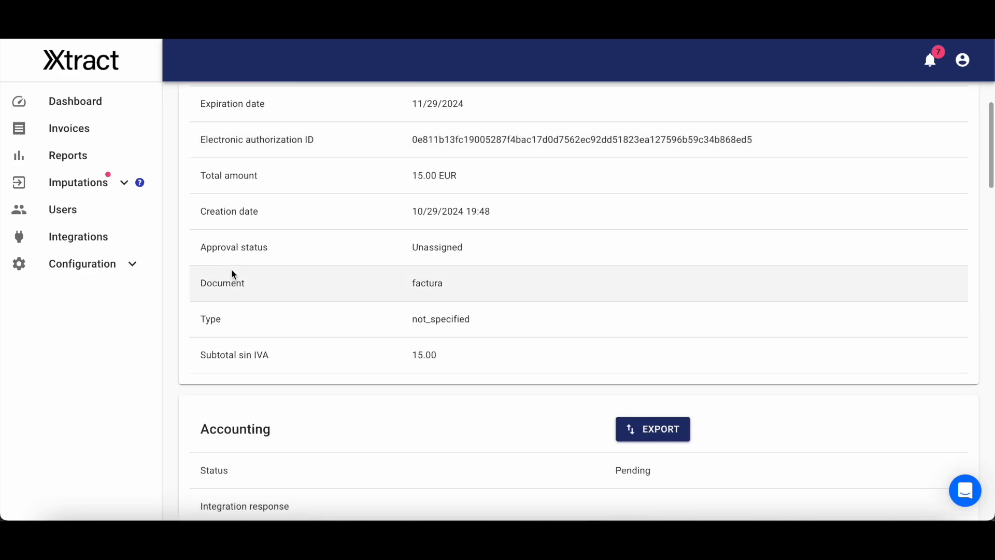
# Examine the invoice's Accounting section and its Imputations, including the Xero account, Xero provider ID, payment method and payment term.
pyautogui.scroll(-4, 231, 268)
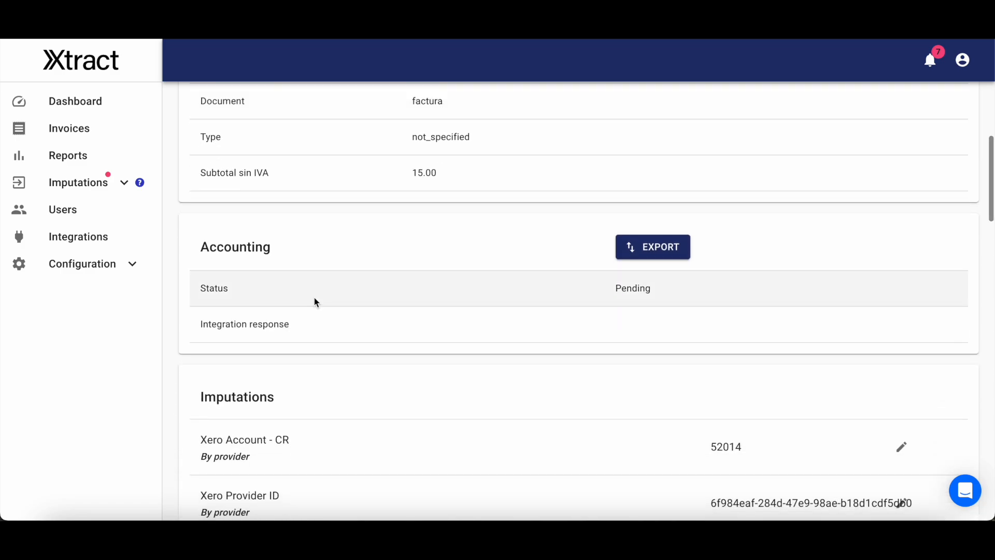
pyautogui.scroll(-2, 314, 298)
pyautogui.moveTo(208, 321); pyautogui.dragTo(313, 322)
pyautogui.scroll(-1, 313, 321)
pyautogui.scroll(-1, 314, 325)
pyautogui.moveTo(201, 321); pyautogui.dragTo(289, 320)
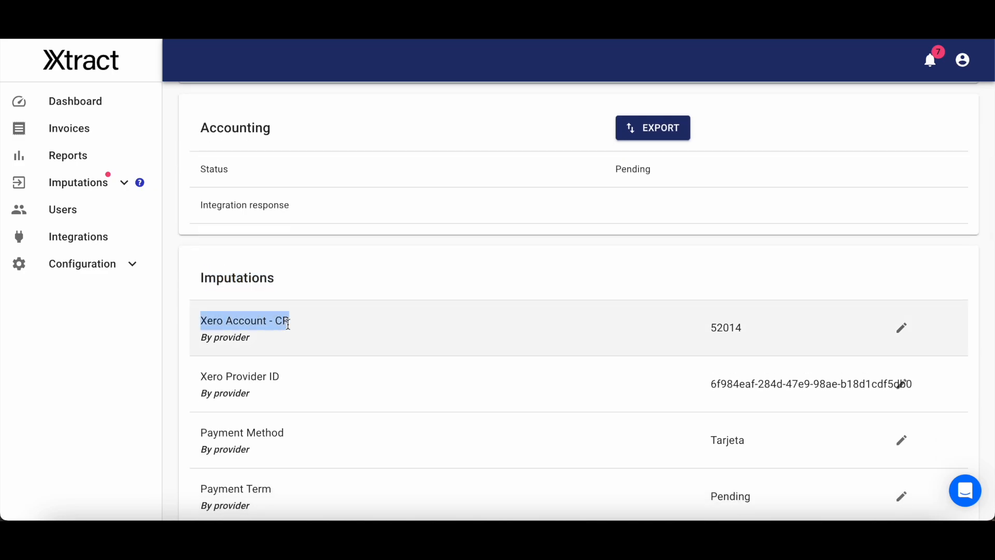
pyautogui.moveTo(200, 380); pyautogui.dragTo(331, 381)
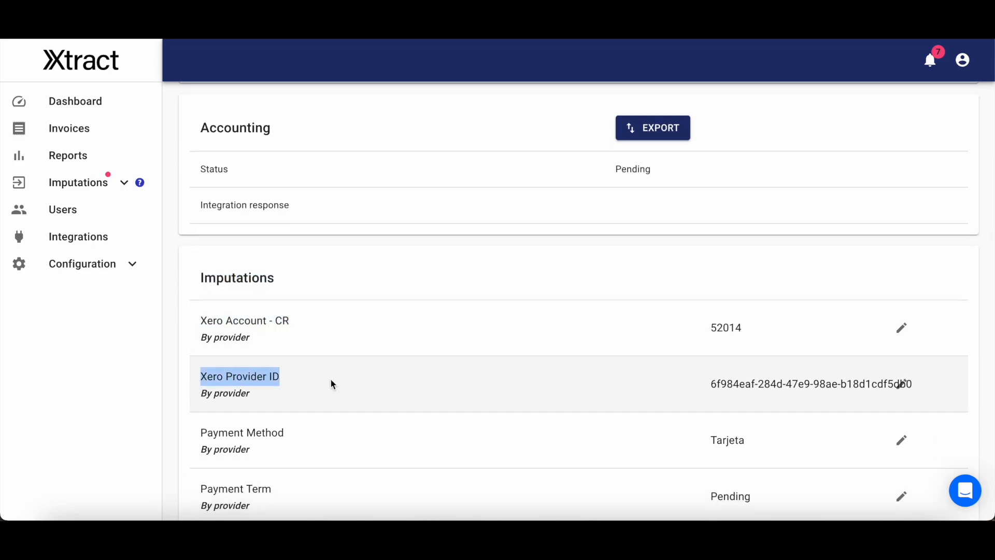
pyautogui.click(331, 380)
pyautogui.scroll(-1, 332, 381)
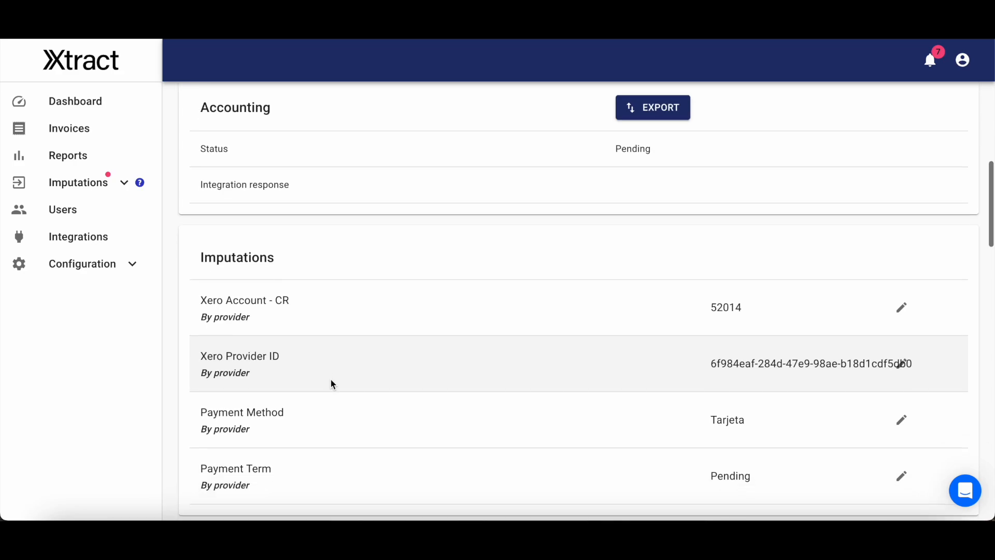
pyautogui.scroll(-1, 331, 380)
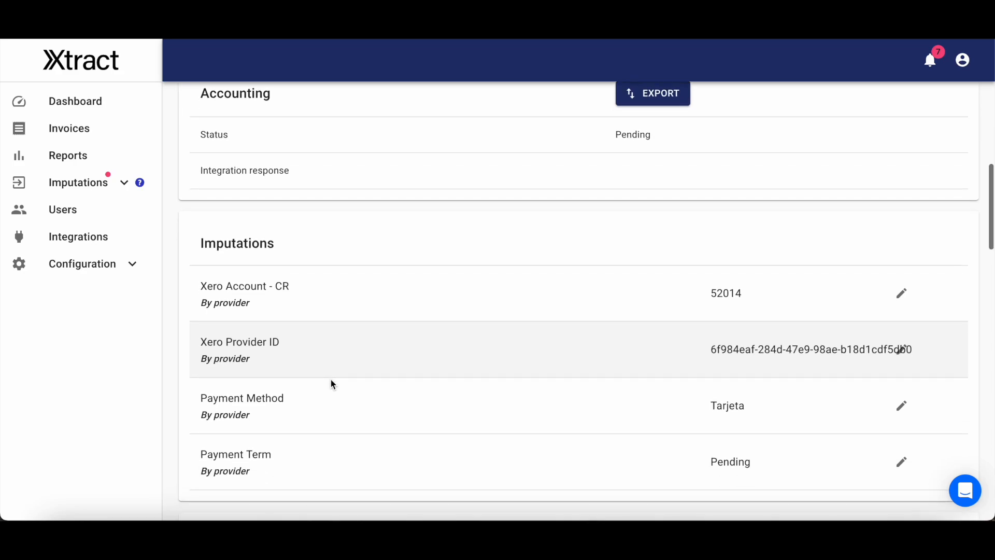
# Examine the Impute by options for Xero Account - CR on the first provider in Imputations, and cancel the row's editing.
pyautogui.click(66, 188)
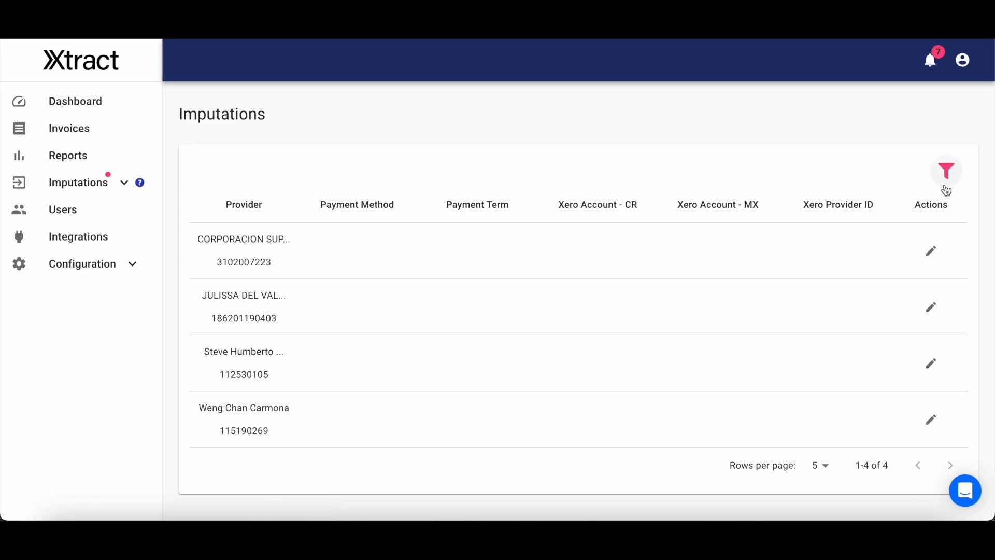
pyautogui.click(934, 251)
pyautogui.click(592, 253)
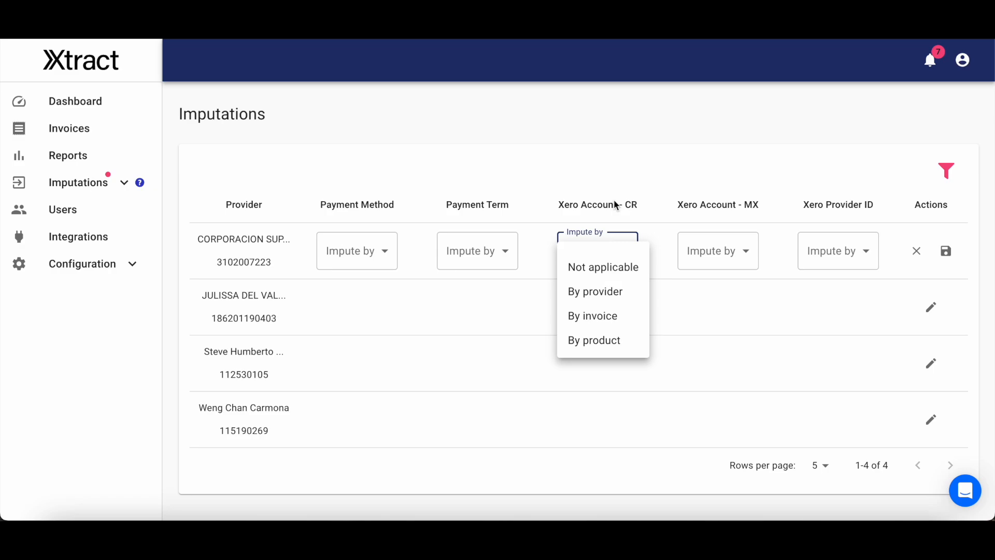
pyautogui.click(615, 168)
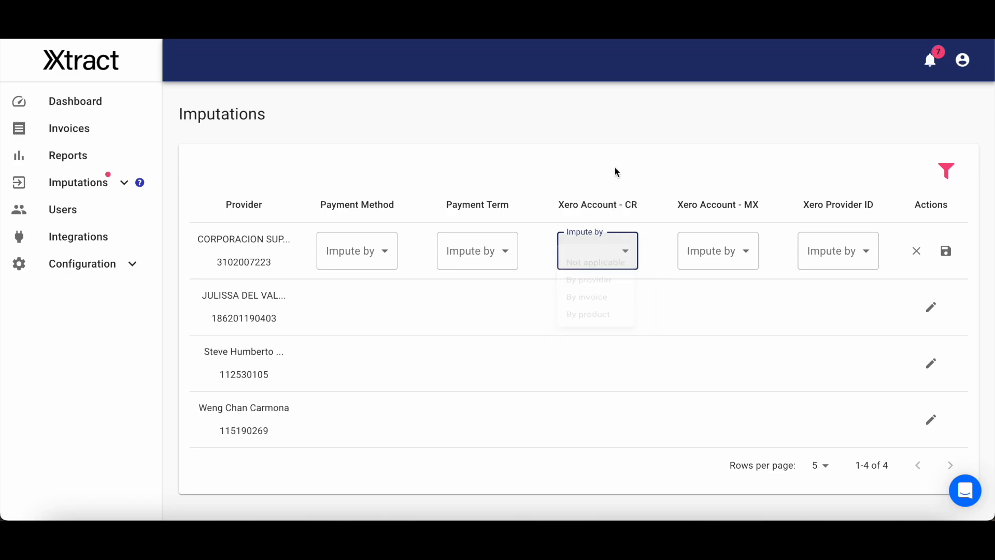
pyautogui.click(917, 251)
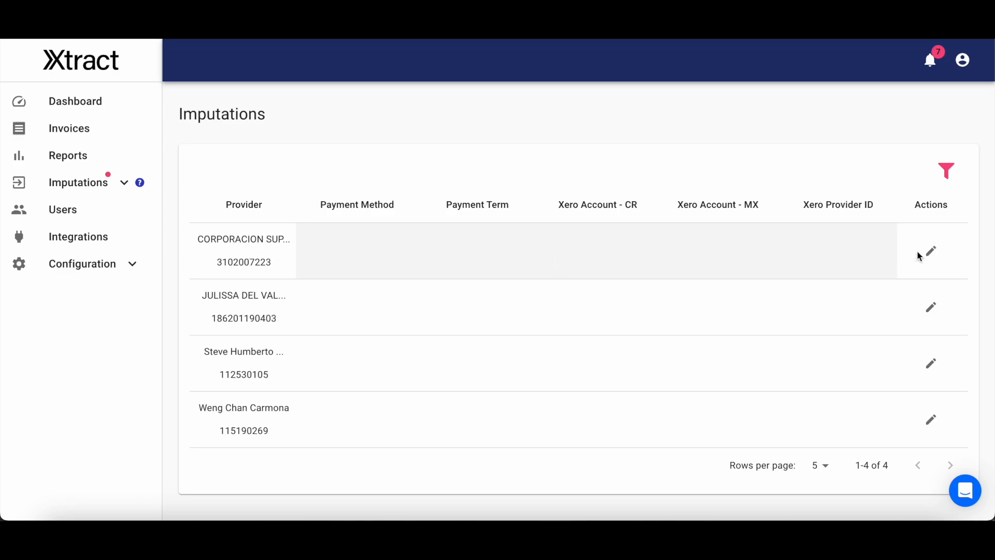
# Open the Integrations page and examine the configured webhooks and the accounting status of the invoices available for export.
pyautogui.click(102, 234)
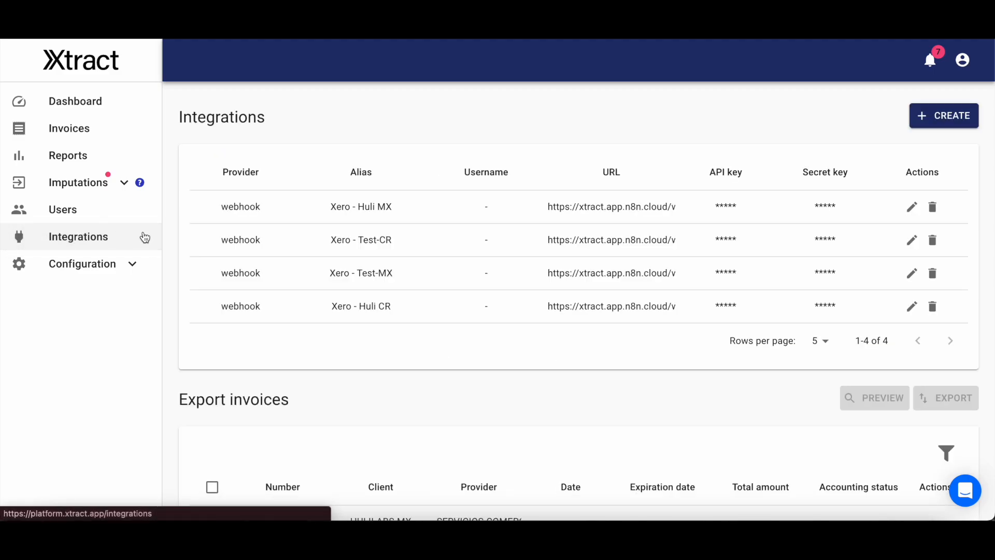
pyautogui.scroll(-2, 425, 275)
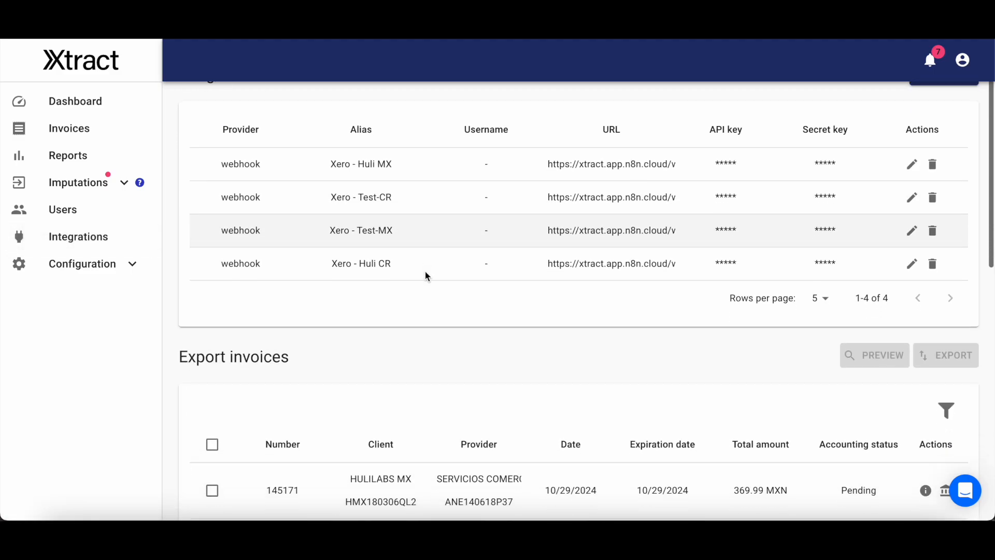
pyautogui.scroll(-3, 425, 271)
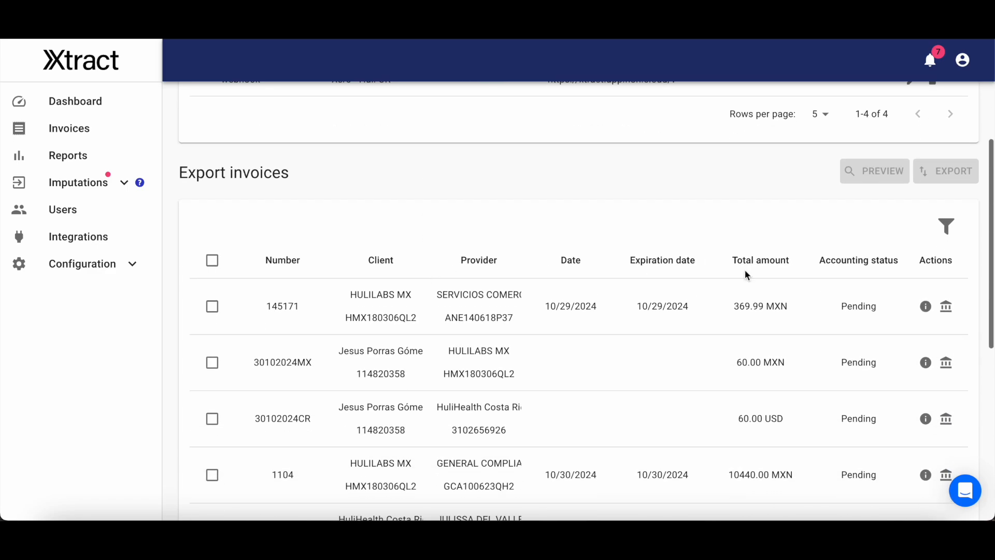
pyautogui.tripleClick(830, 262)
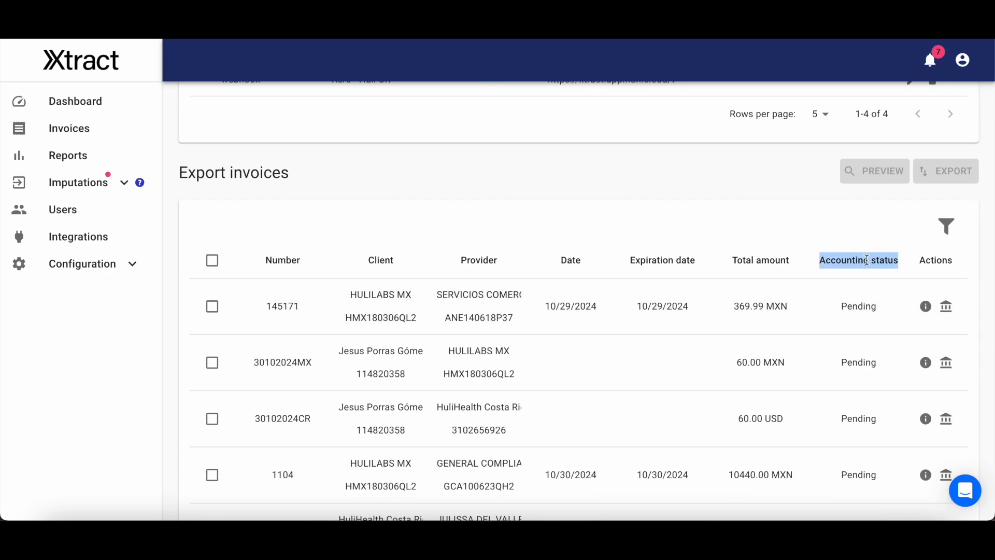
pyautogui.scroll(-1, 866, 261)
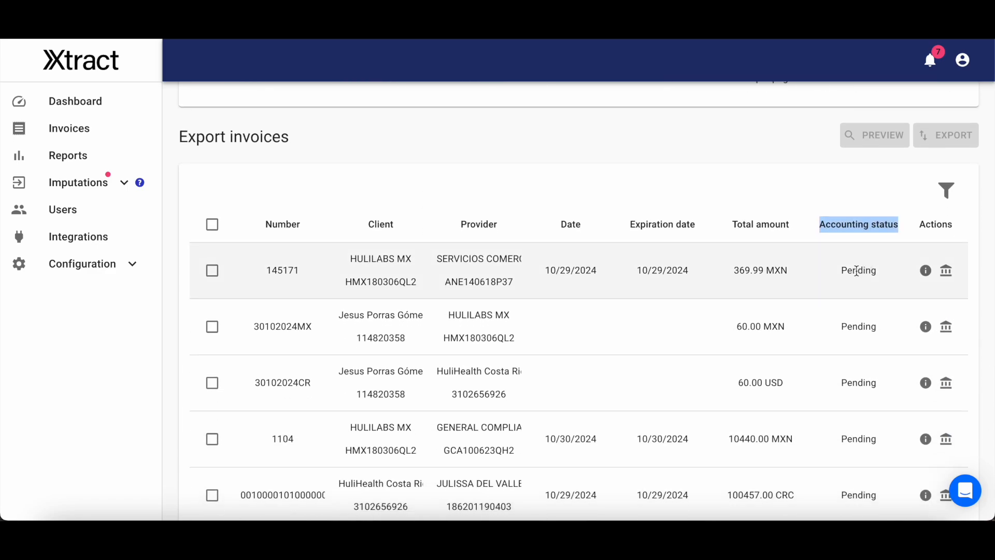
# Filter the Export invoices list by the Accounted status Pending.
pyautogui.click(946, 192)
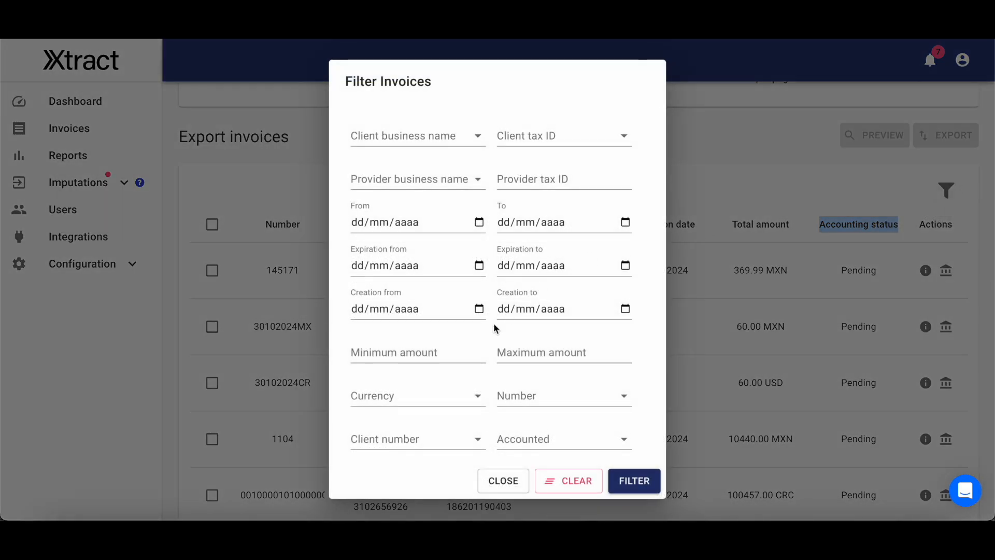
pyautogui.scroll(-3, 494, 322)
pyautogui.click(572, 324)
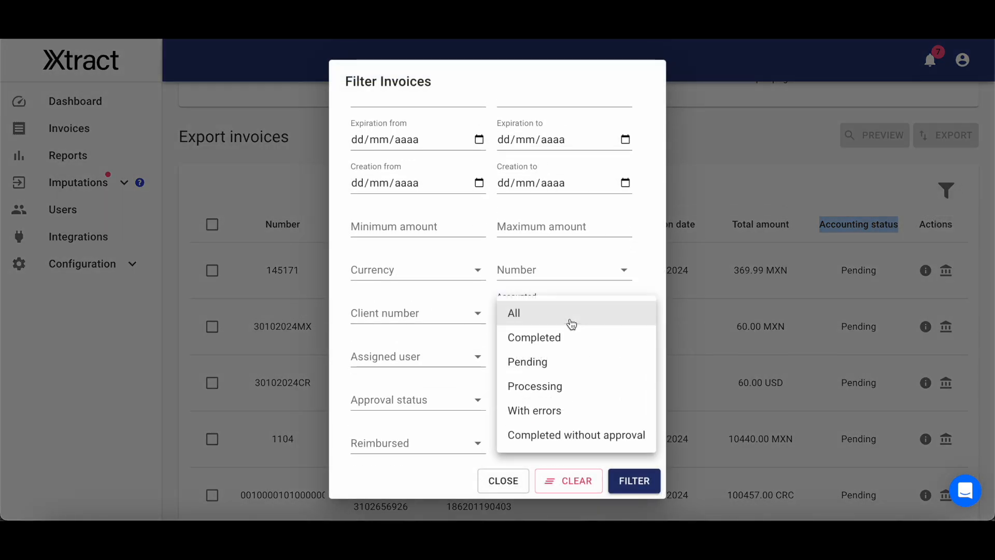
pyautogui.click(555, 364)
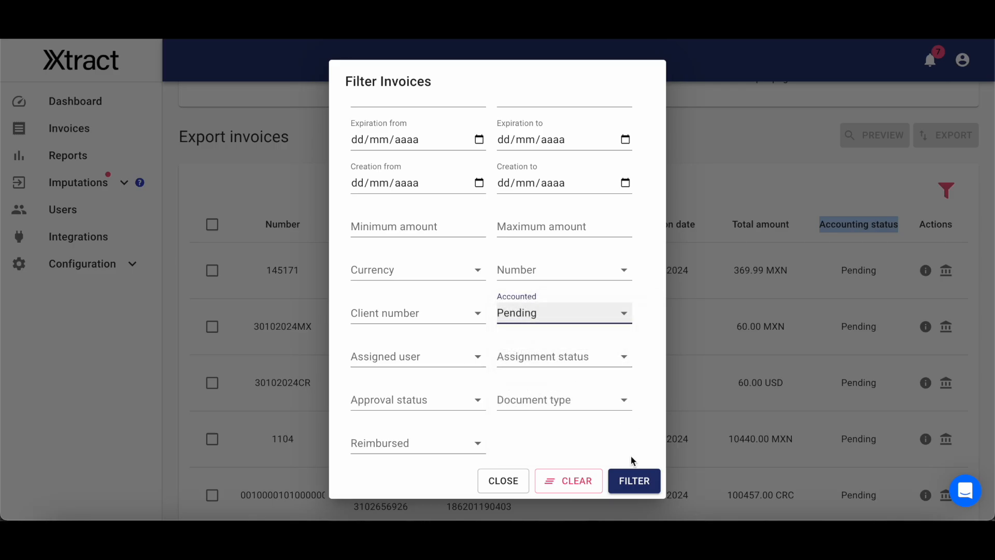
pyautogui.click(633, 480)
# Find the 15.00 EUR Freepik Company invoice in the filtered list and check the Accounting section in its details.
pyautogui.scroll(-3, 876, 340)
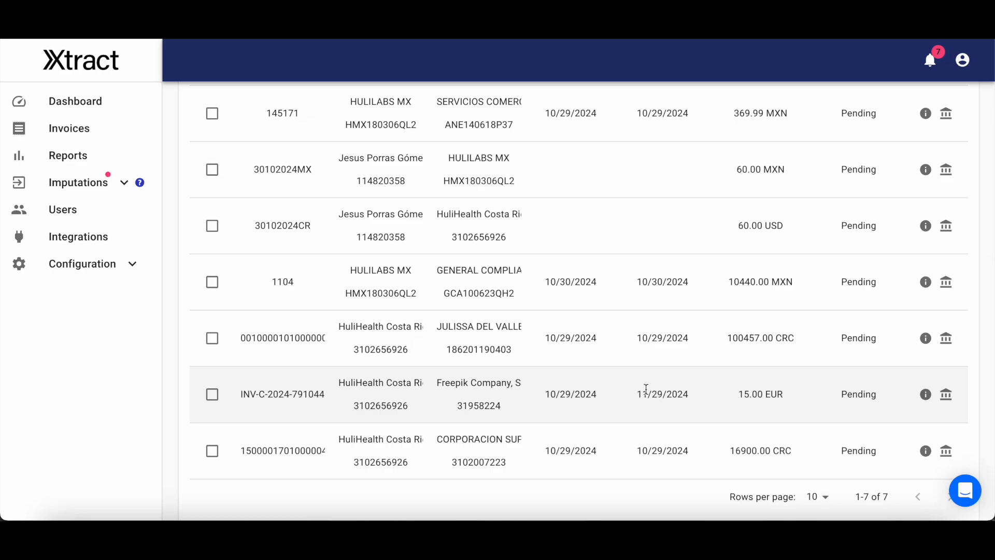
pyautogui.moveTo(739, 394); pyautogui.dragTo(854, 395)
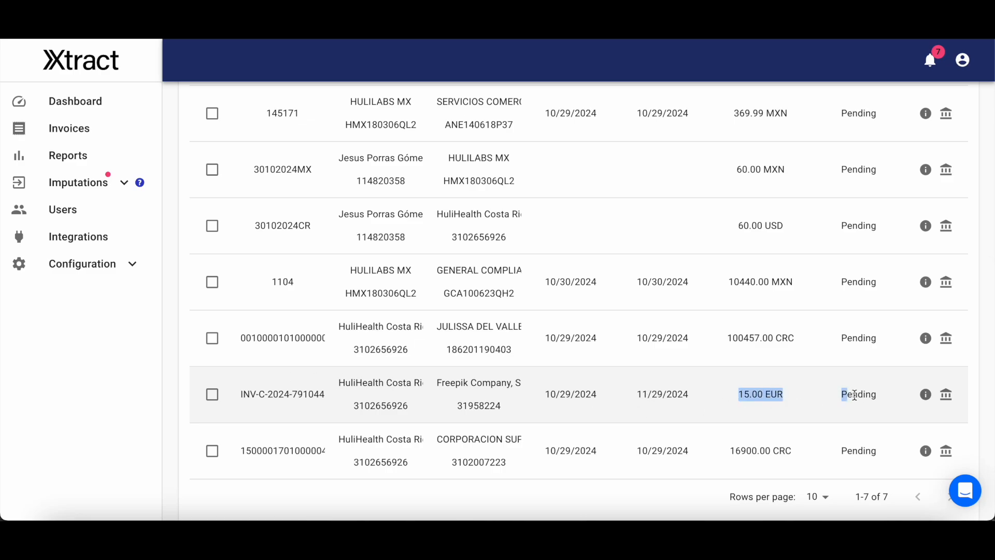
pyautogui.click(880, 396)
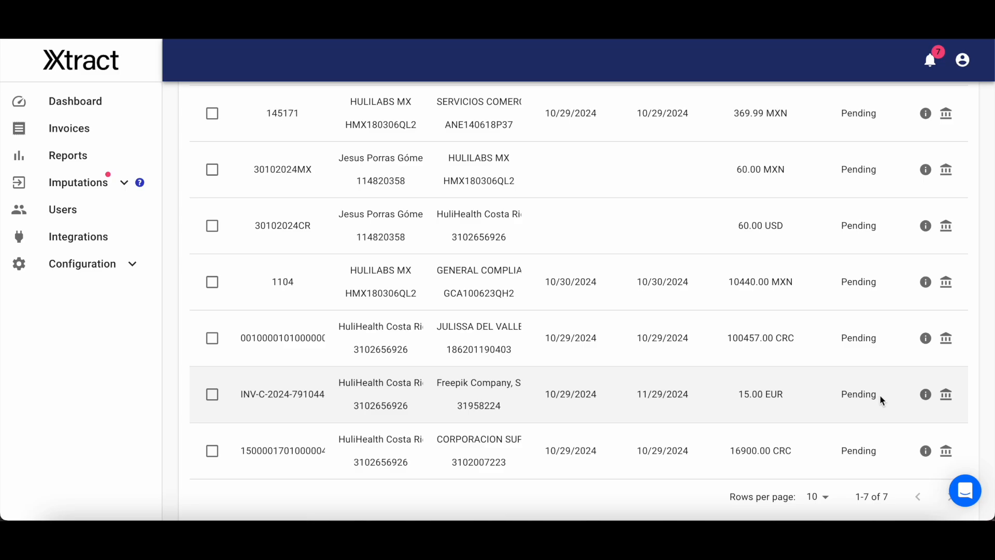
pyautogui.click(926, 394)
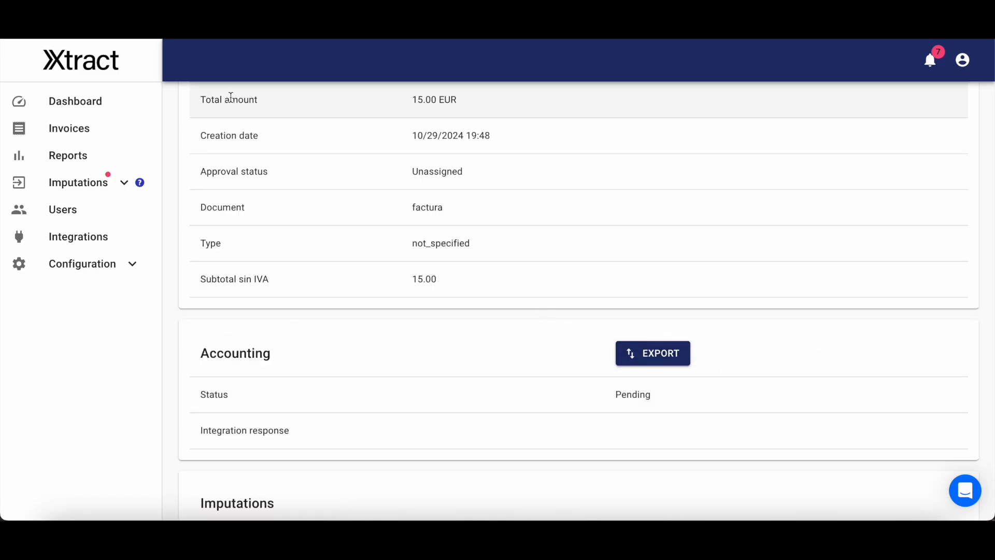
pyautogui.click(653, 353)
# Export the 15.00 EUR Freepik Company invoice from the Export invoices list using the Xero - Huli CR (Webhook) integration.
pyautogui.scroll(-5, 671, 237)
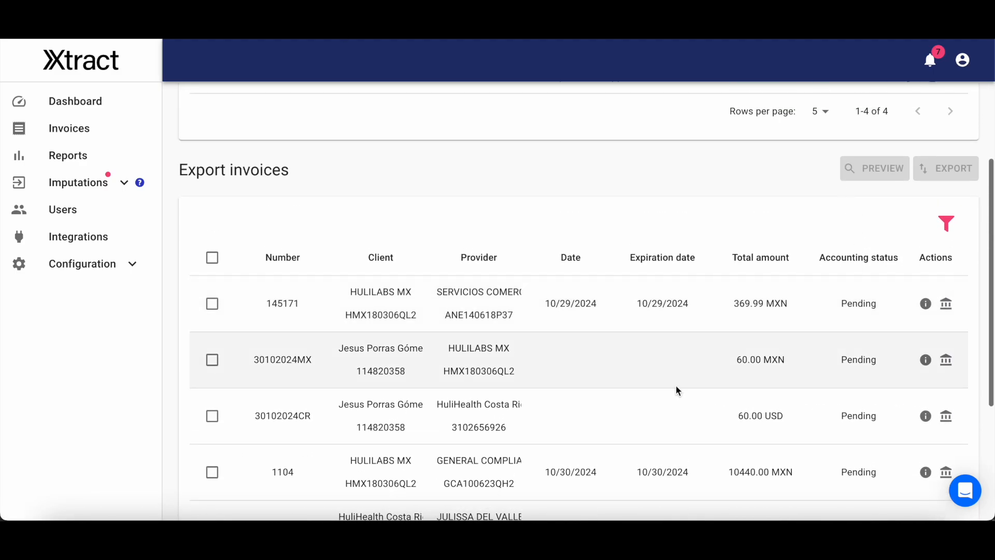
pyautogui.scroll(-3, 266, 278)
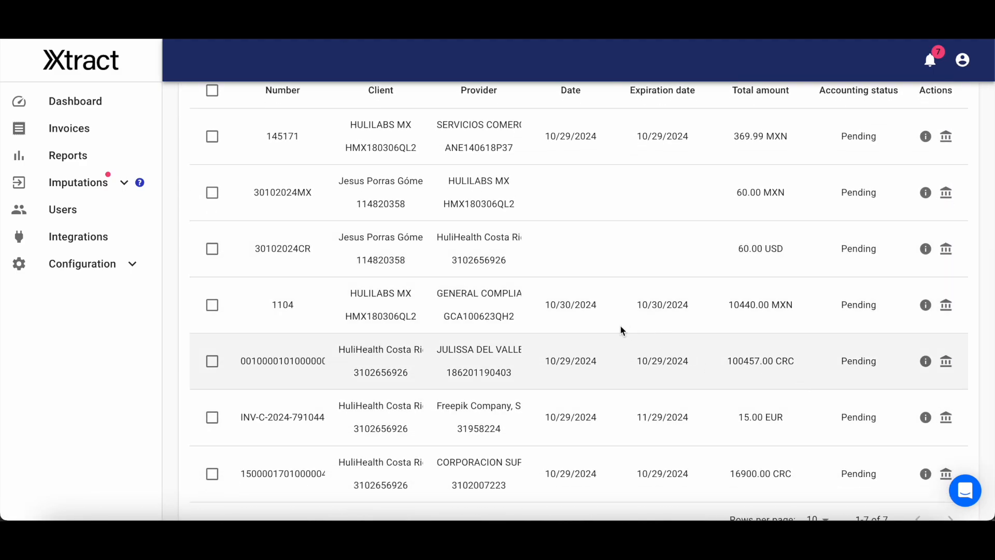
pyautogui.scroll(-2, 596, 335)
pyautogui.click(215, 372)
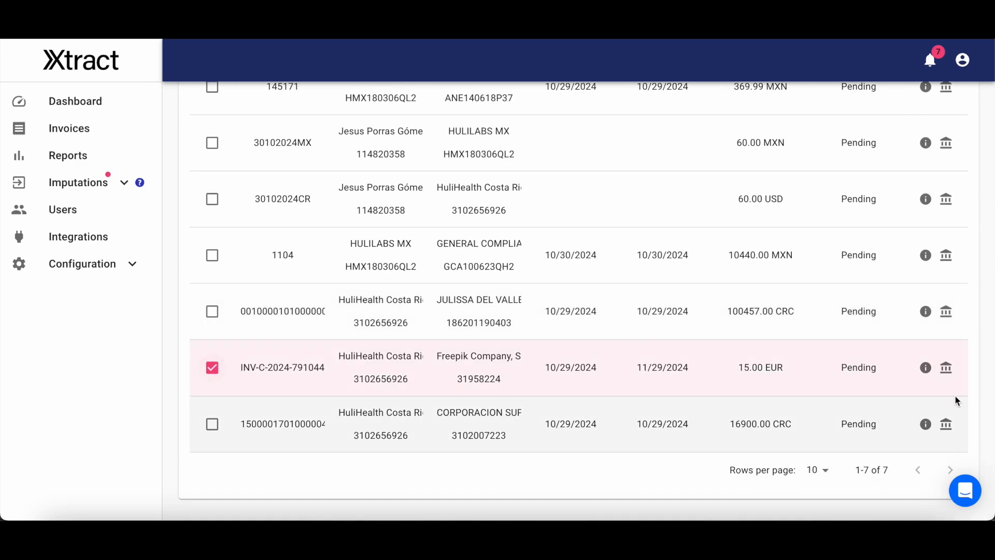
pyautogui.scroll(4, 920, 355)
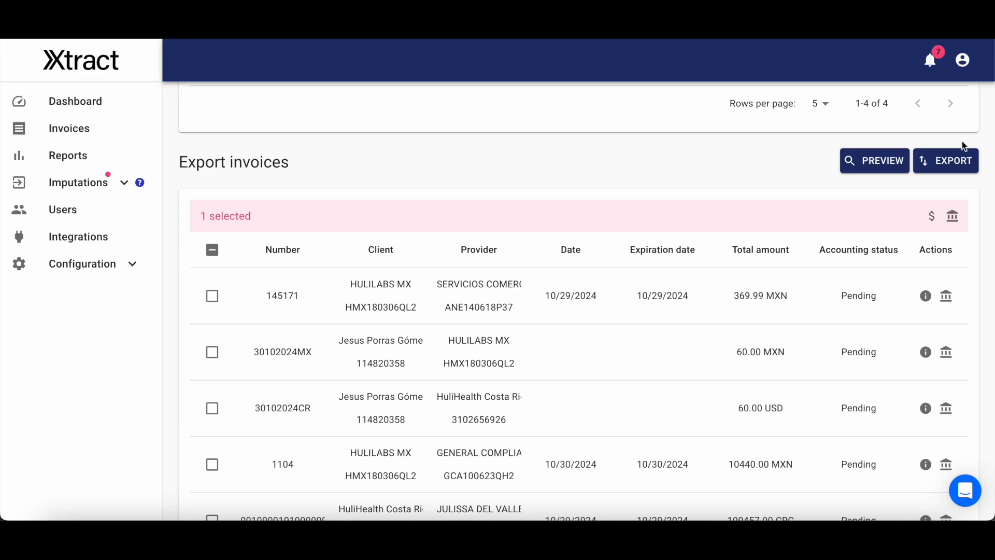
pyautogui.click(963, 169)
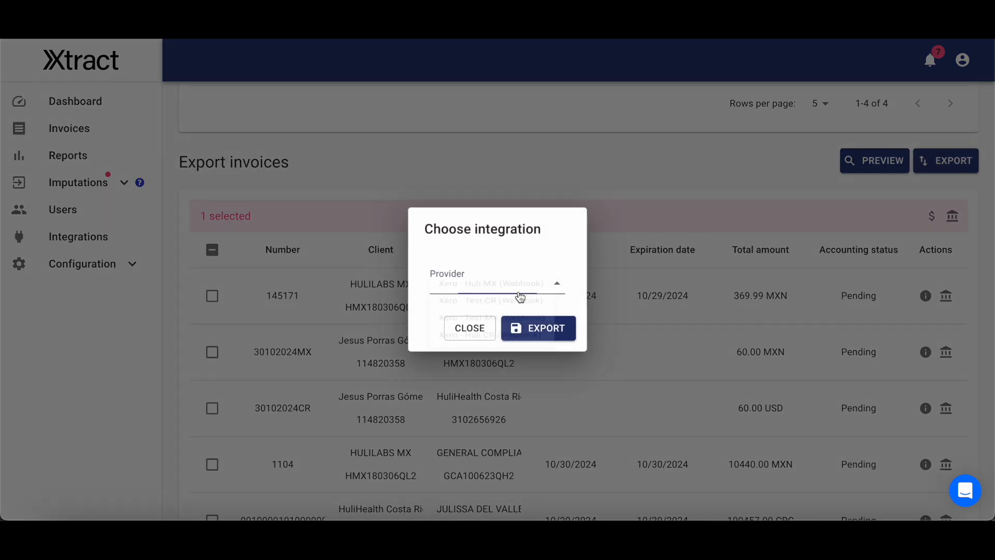
pyautogui.click(520, 294)
pyautogui.click(534, 358)
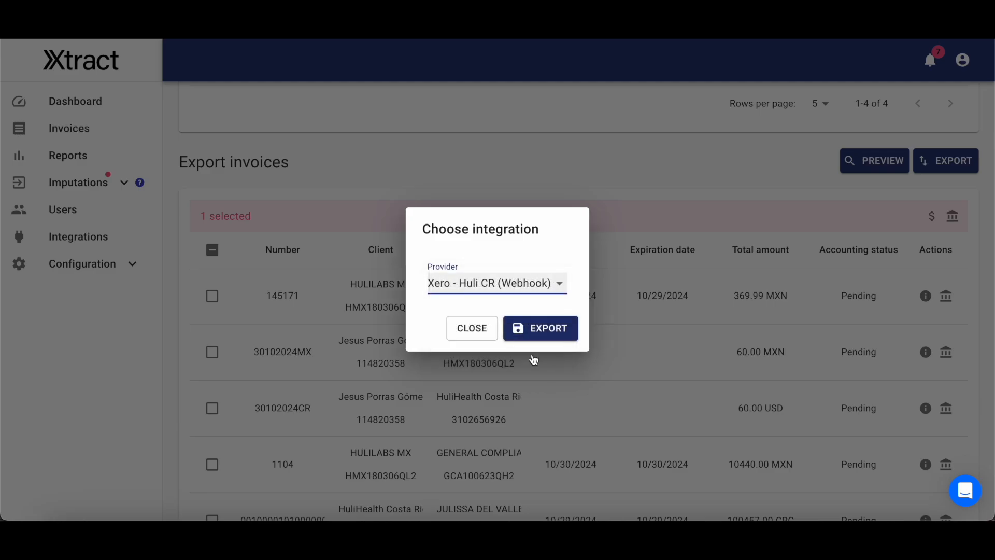
pyautogui.click(549, 336)
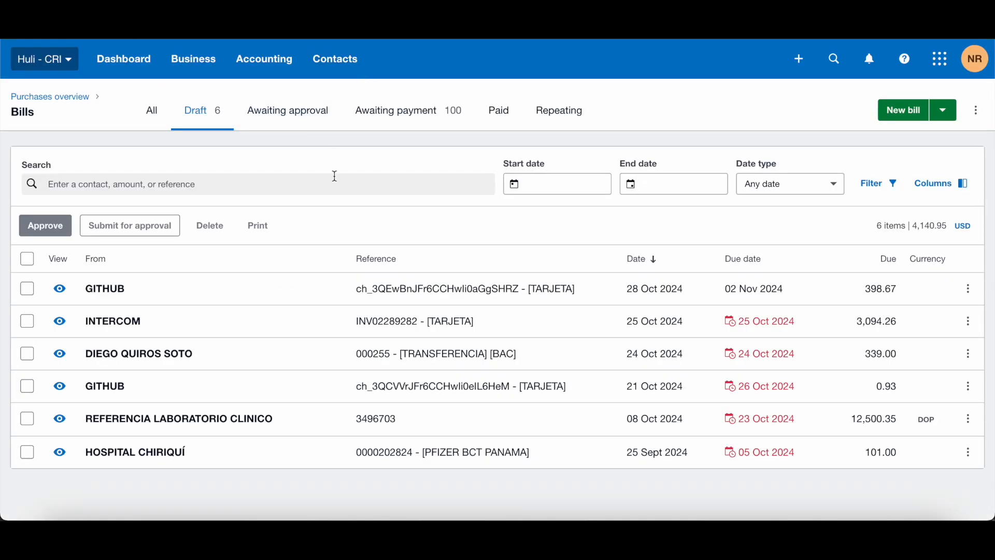
# Switch to Xero, reload the bills to pay and show the draft bills.
pyautogui.click(192, 61)
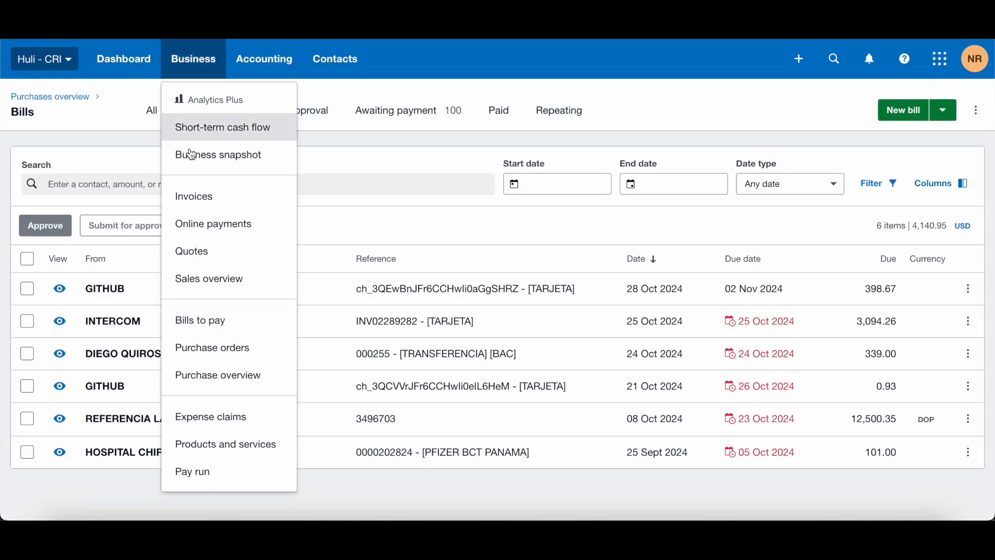
pyautogui.click(234, 321)
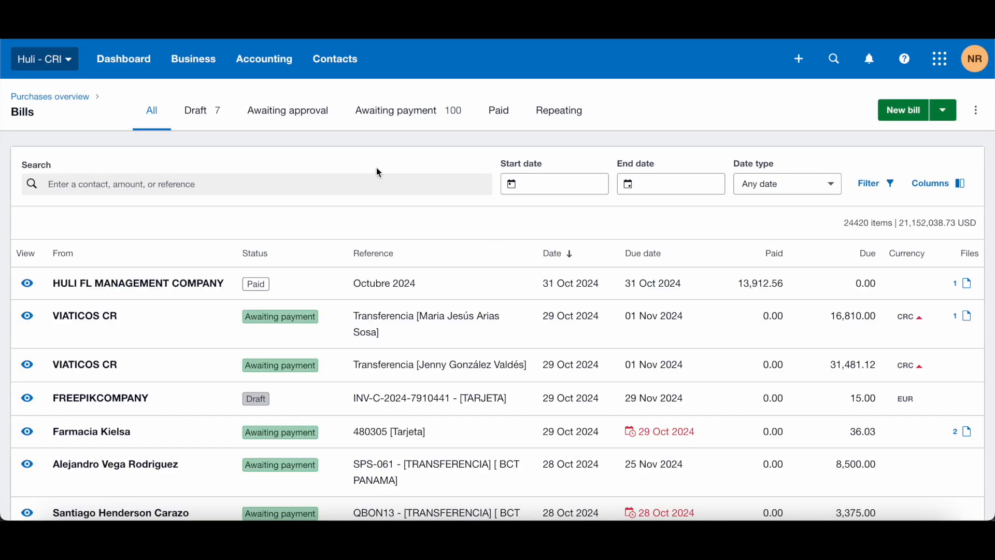
pyautogui.click(206, 123)
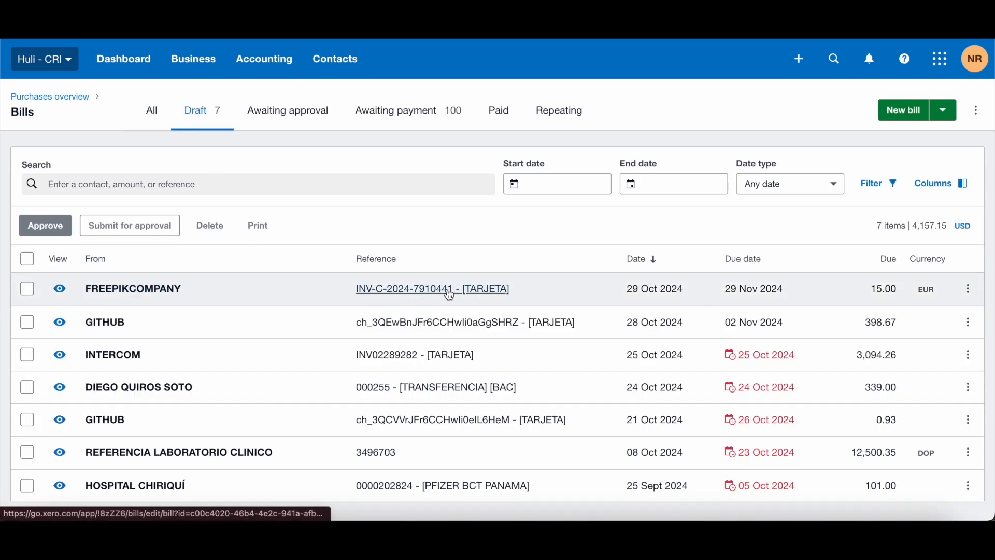
# Open the 15.00 EUR FREEPIKCOMPANY draft bill, review its line item, account and history, and leave it without saving.
pyautogui.moveTo(872, 289); pyautogui.dragTo(937, 286)
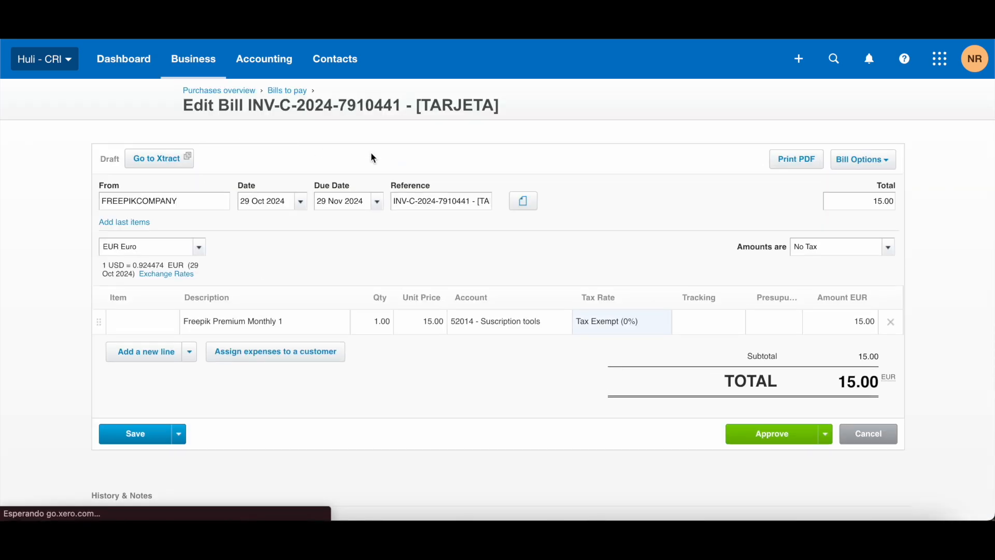
pyautogui.scroll(-1, 509, 224)
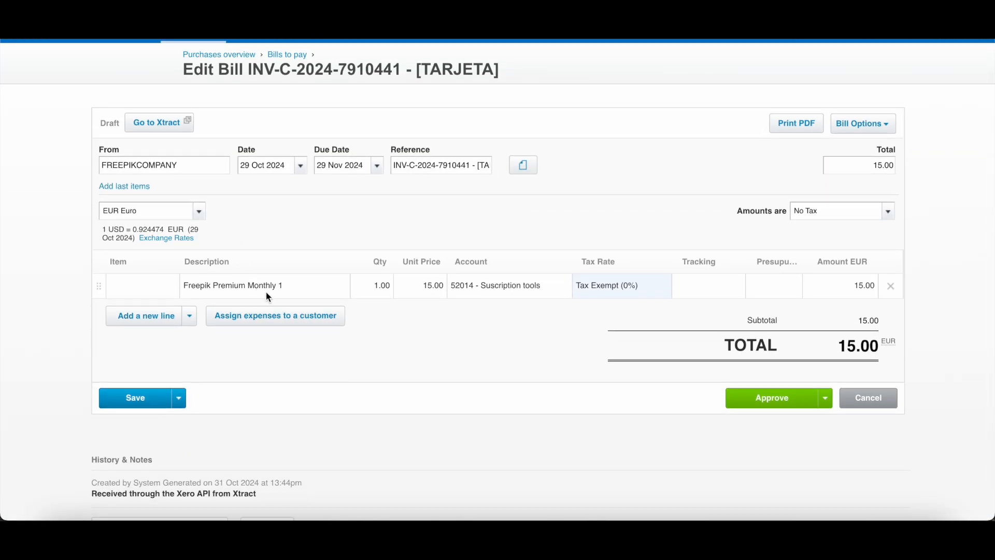
pyautogui.scroll(-1, 365, 343)
pyautogui.scroll(1, 365, 343)
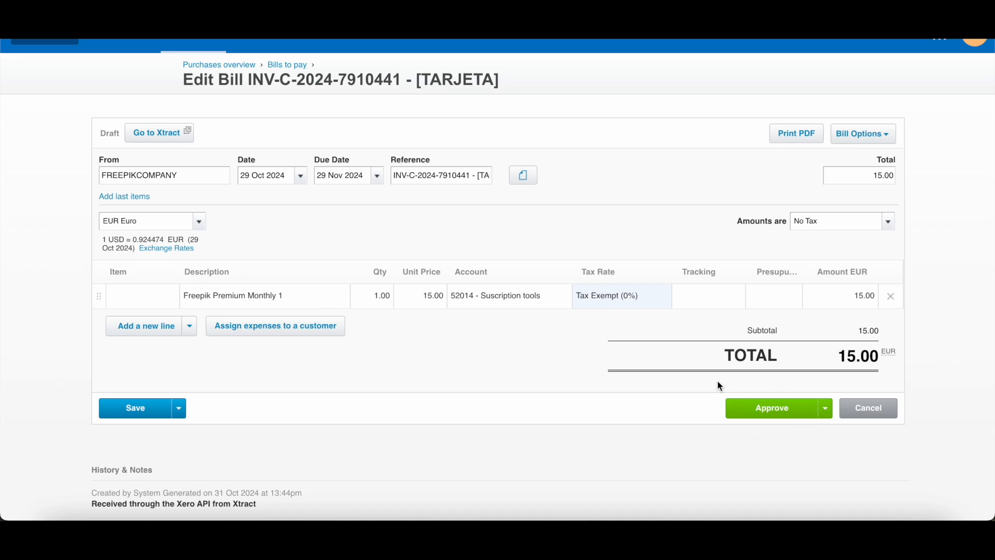
pyautogui.click(871, 409)
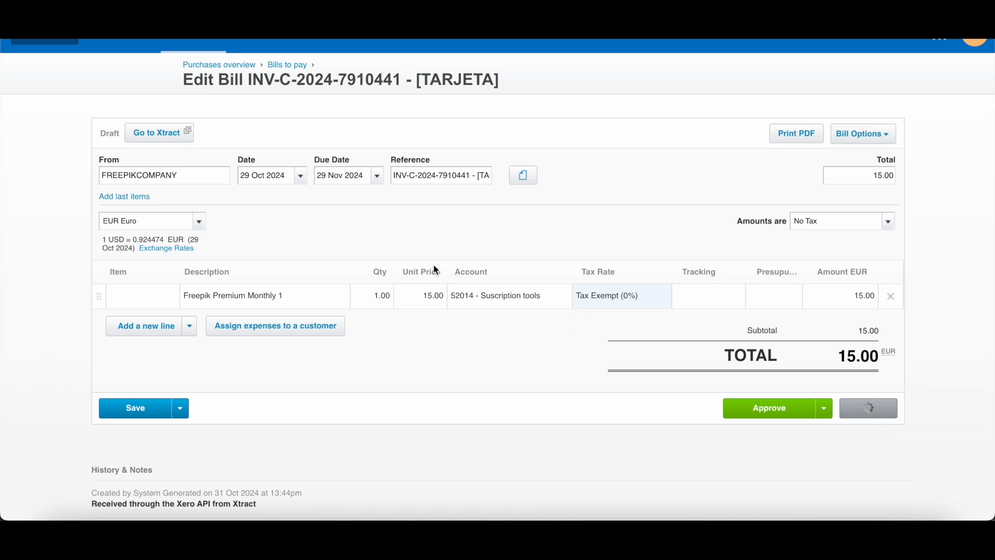